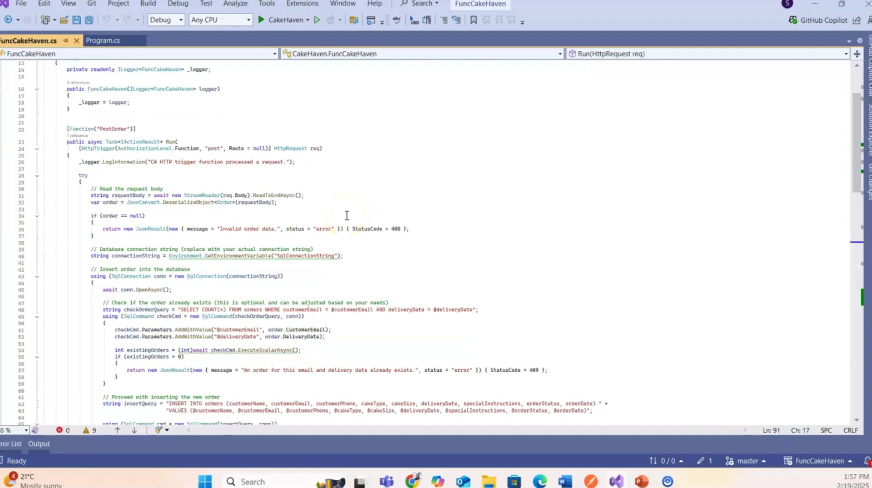
- Review the PostOrder function code in FuncCakeHaven.cs, covering the connection string, duplicate-order check, insert query, logging calls and error handling
scroll(346, 216, "down", 1)
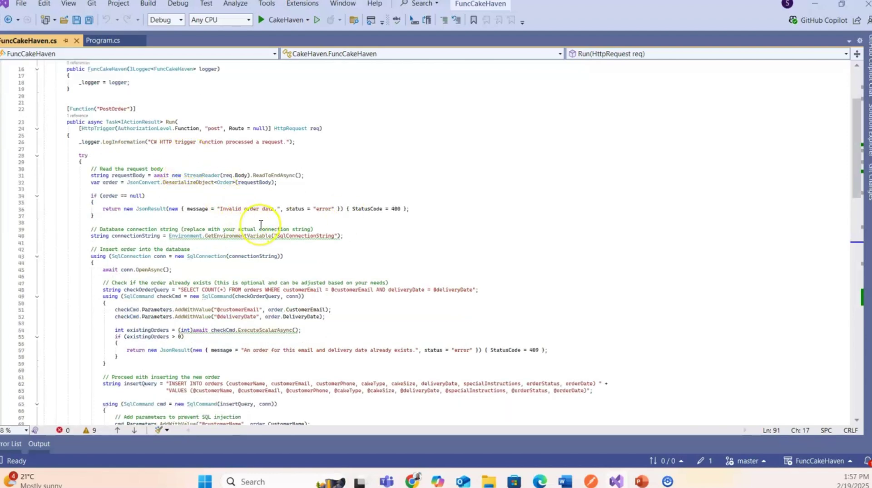
scroll(261, 224, "down", 1)
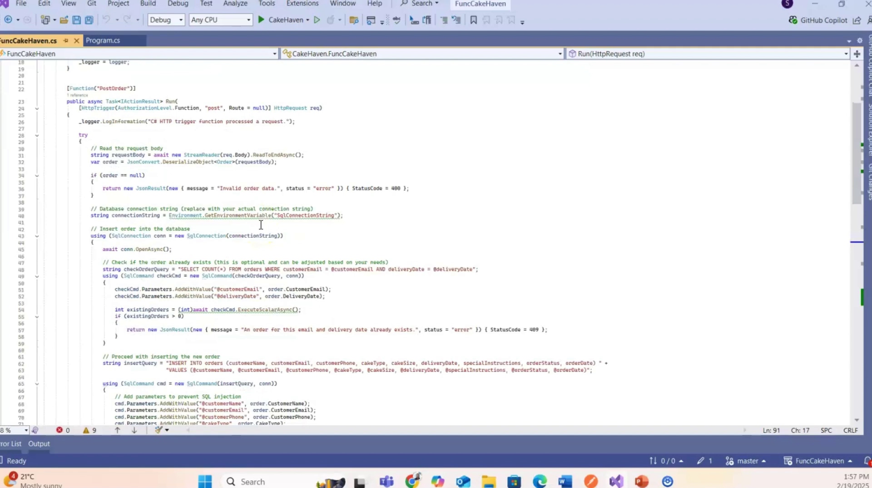
scroll(261, 225, "down", 1)
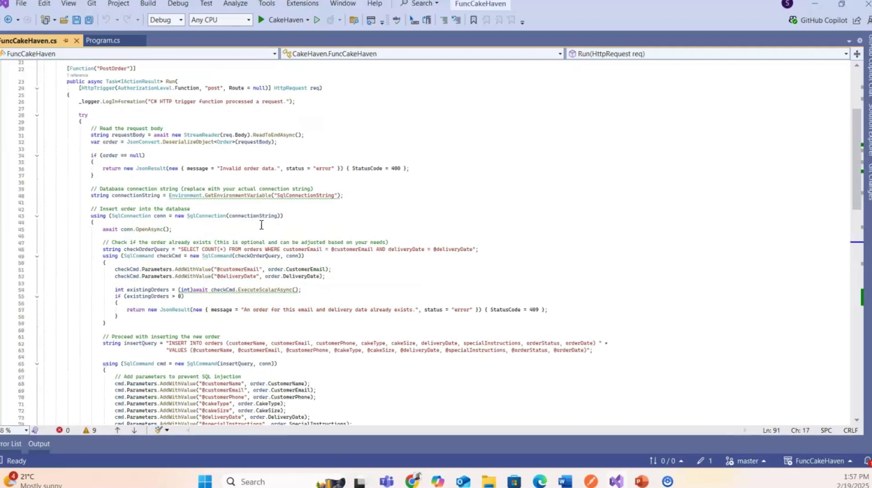
scroll(261, 224, "down", 1)
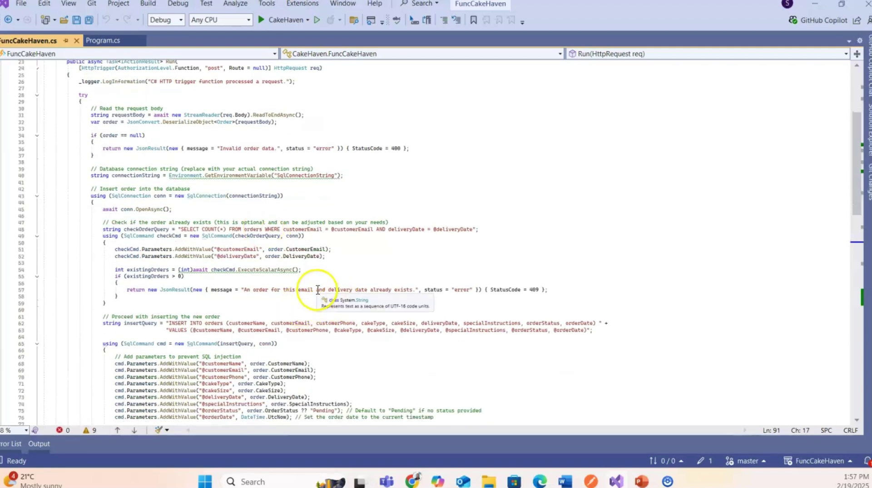
scroll(313, 308, "down", 3)
scroll(313, 308, "down", 3)
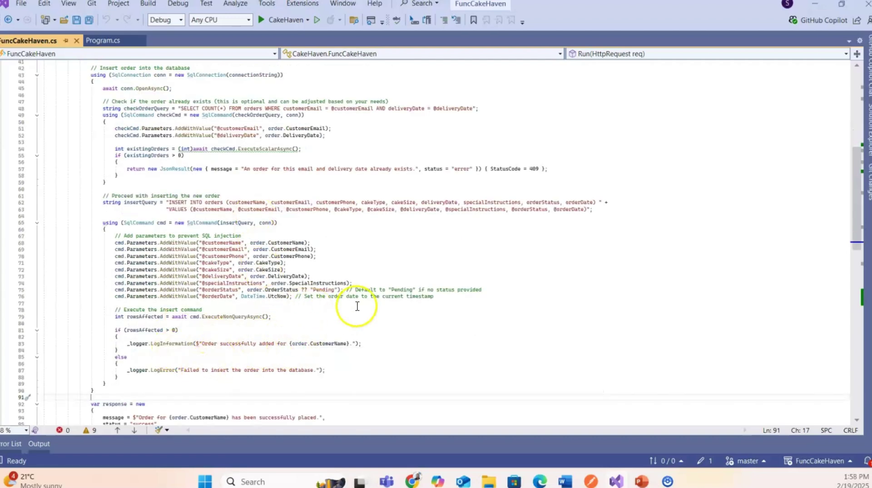
scroll(358, 303, "down", 2)
scroll(363, 303, "down", 2)
scroll(209, 325, "down", 1)
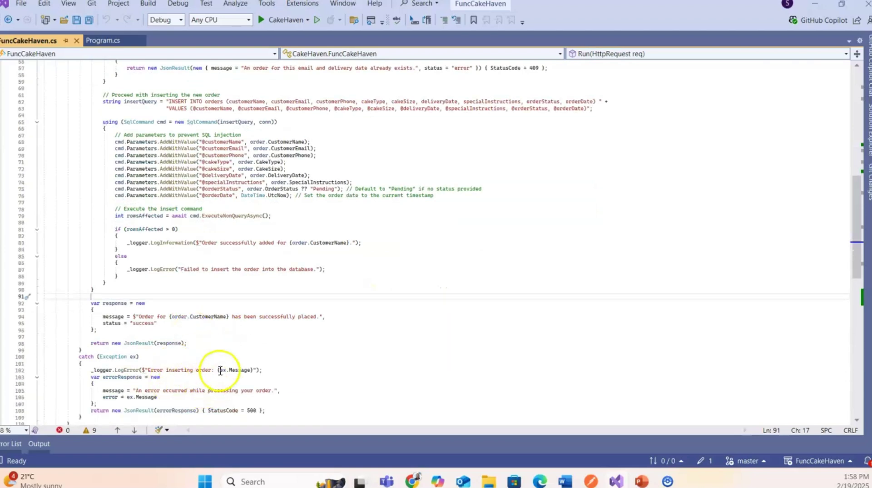
scroll(273, 245, "up", 3)
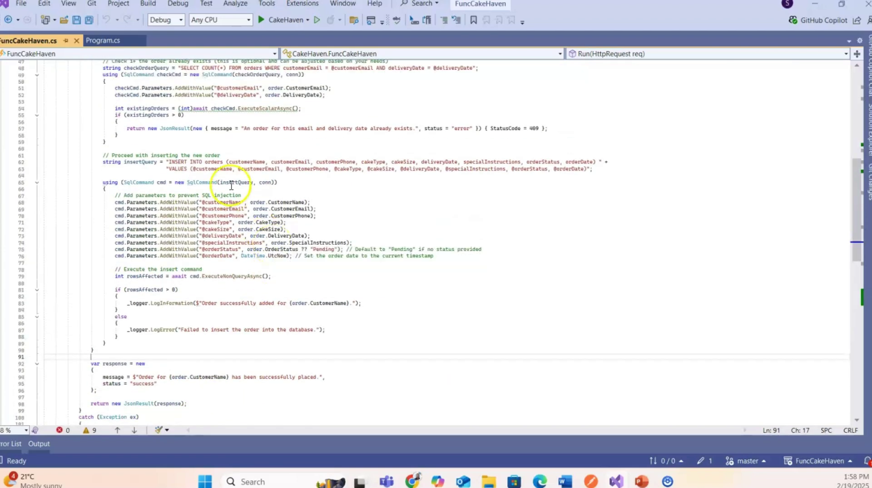
scroll(245, 133, "up", 3)
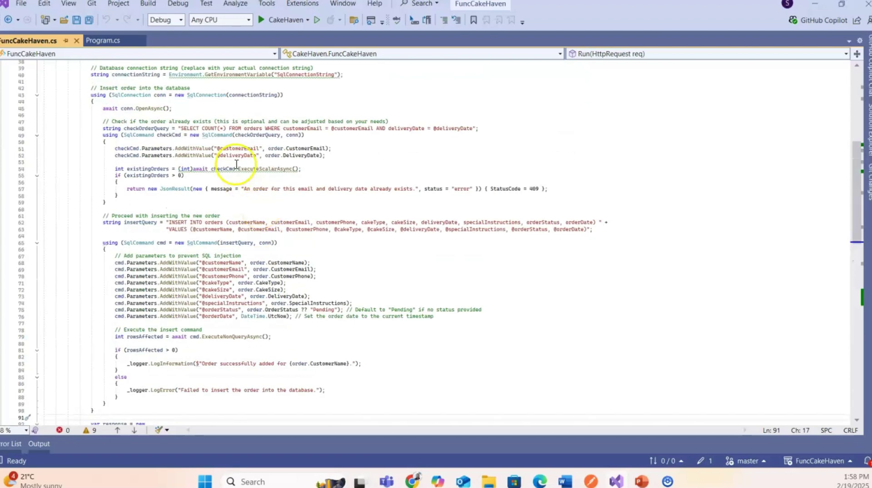
scroll(245, 200, "up", 2)
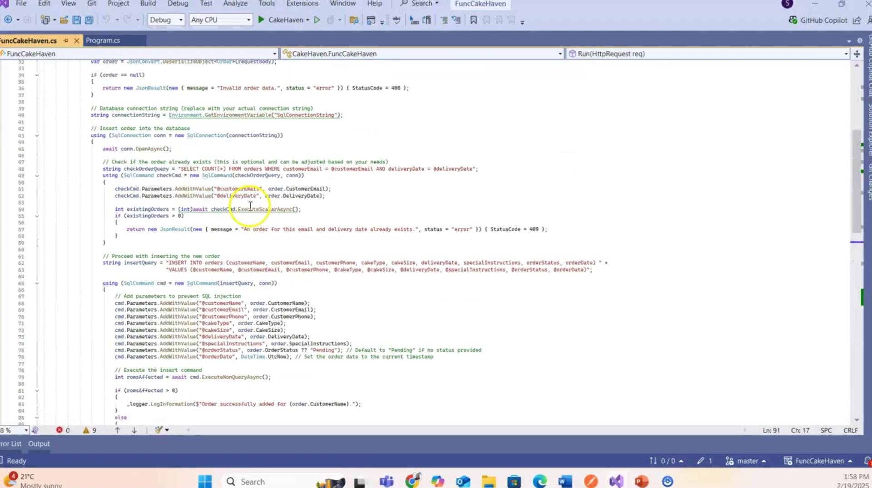
scroll(250, 206, "up", 2)
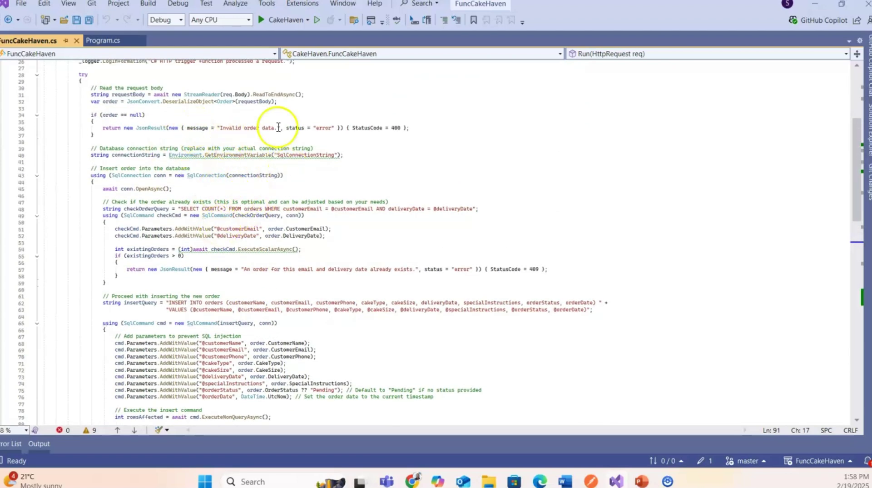
mouse_move(307, 156)
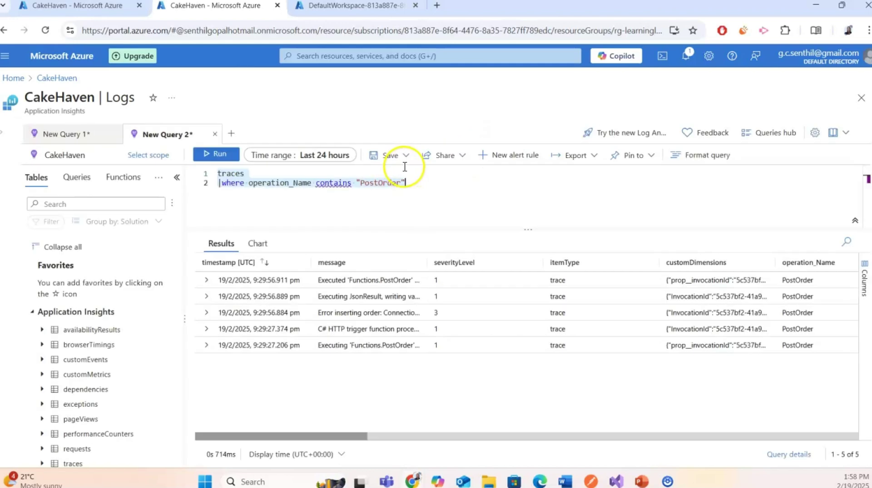
- Switch to the browser showing the Azure portal and load portal.azure.com in a new tab
left_click(97, 7)
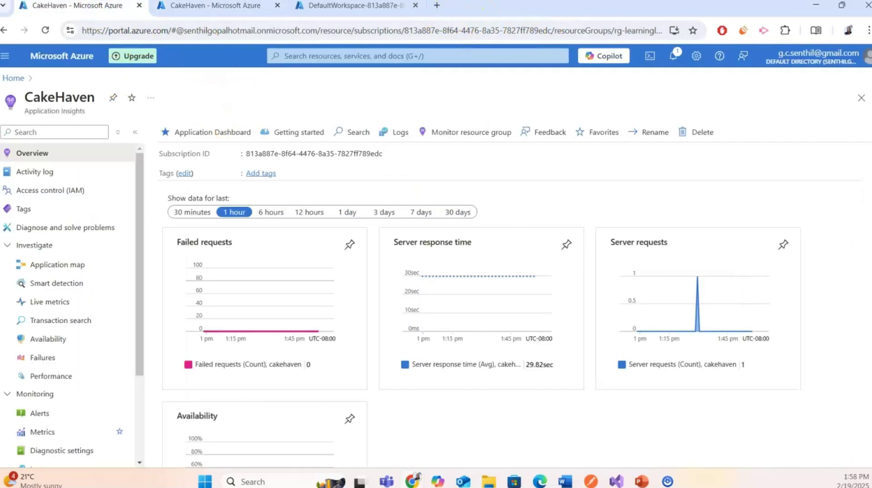
key("ctrl+t")
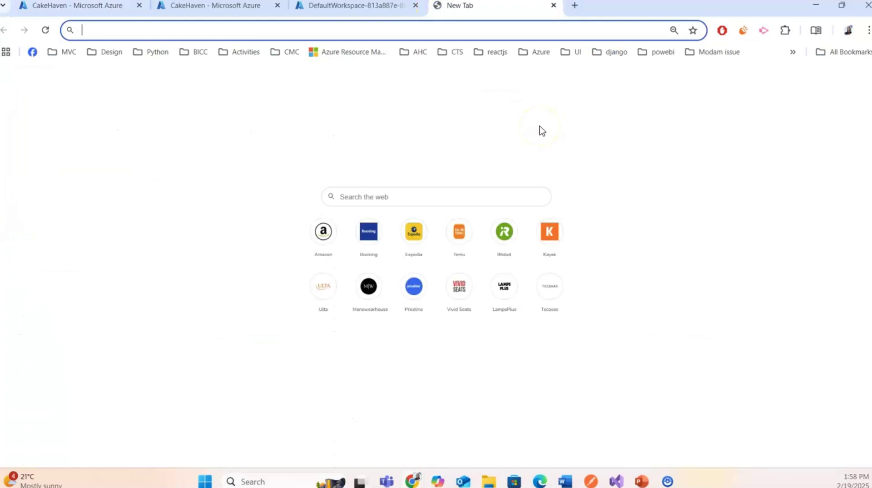
type("porta")
type("al.az")
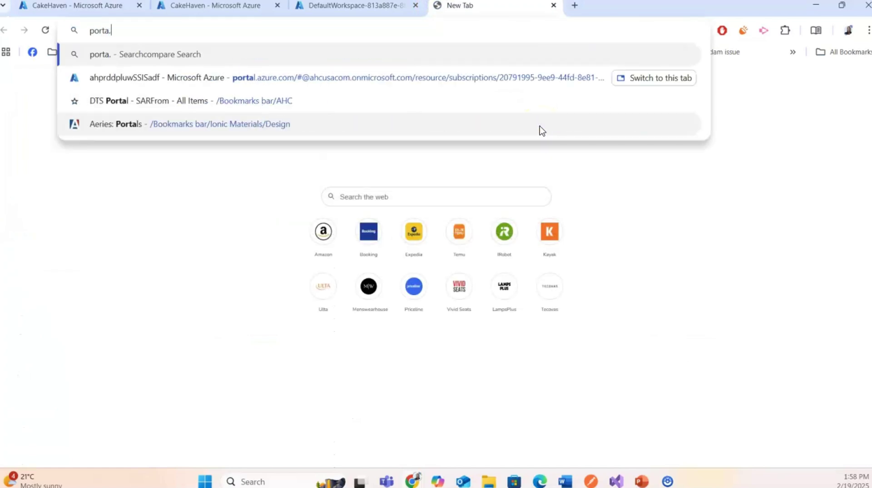
type("ure.com")
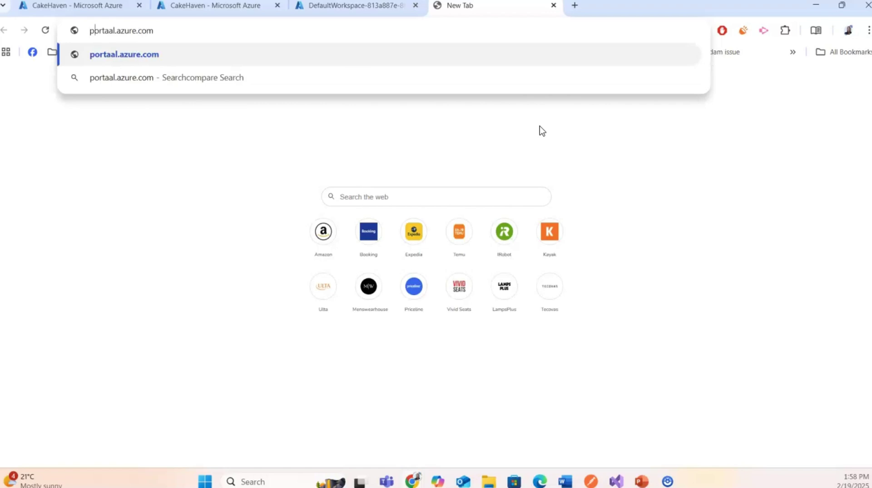
key("Right")
key("Right")
key("Right")
key("Delete")
key("Return")
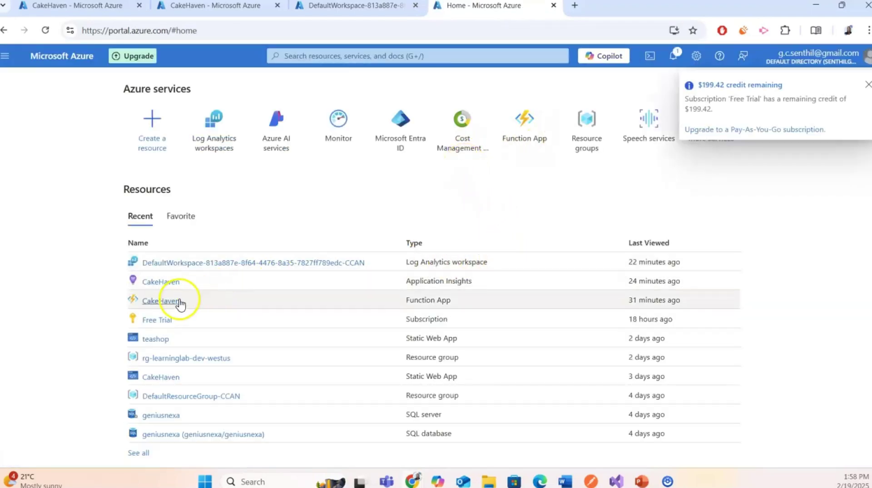
- Open the CakeHaven function app from the recent resources and show its Application Insights monitoring settings
mouse_move(167, 307)
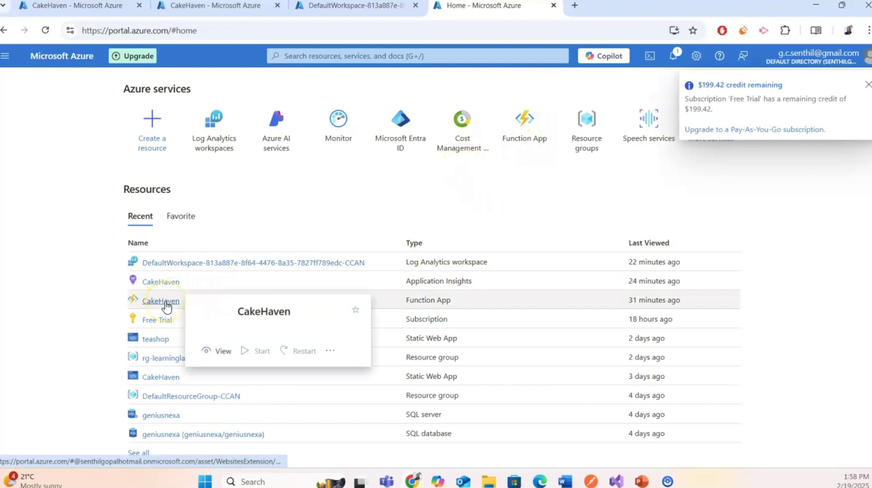
left_click(166, 306)
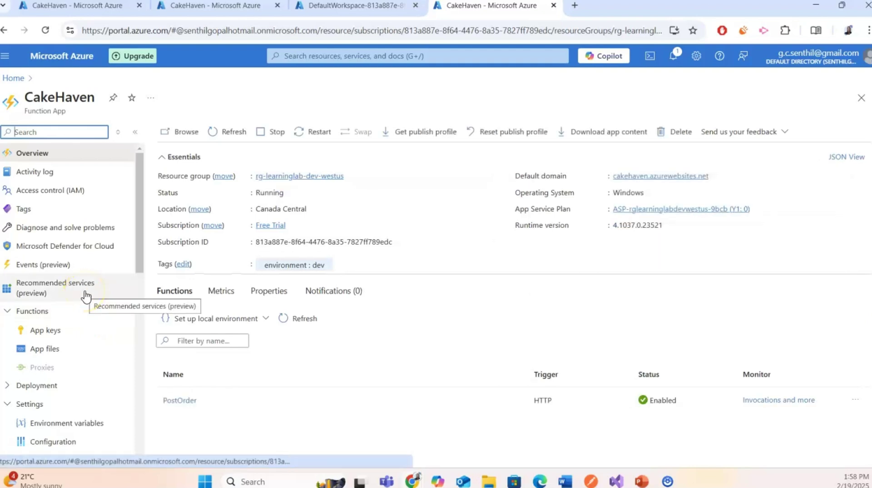
scroll(86, 297, "down", 1)
scroll(85, 297, "down", 5)
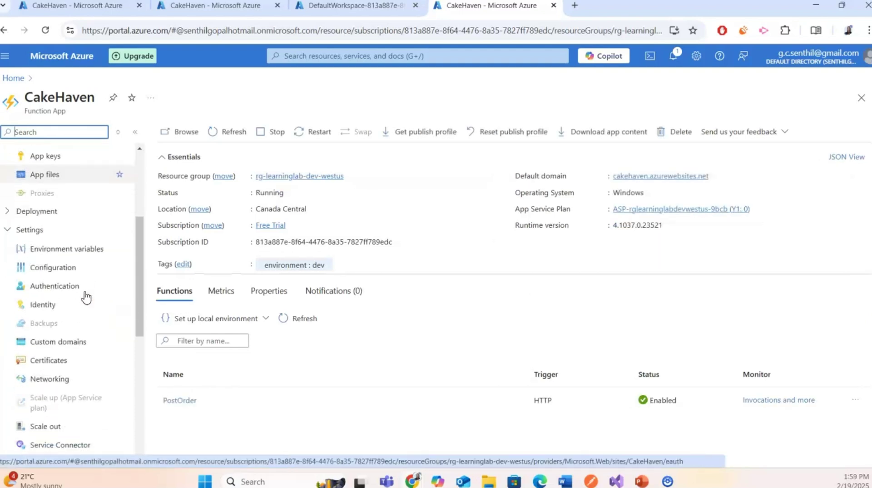
scroll(85, 296, "down", 1)
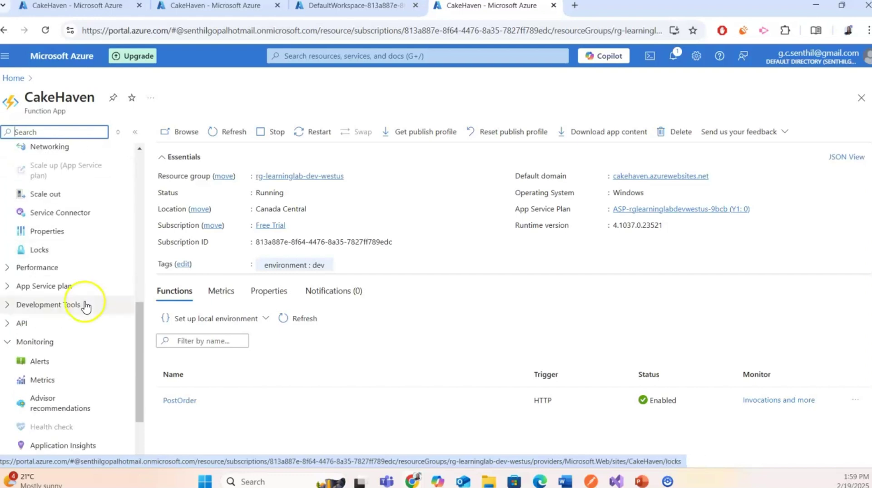
scroll(66, 381, "down", 1)
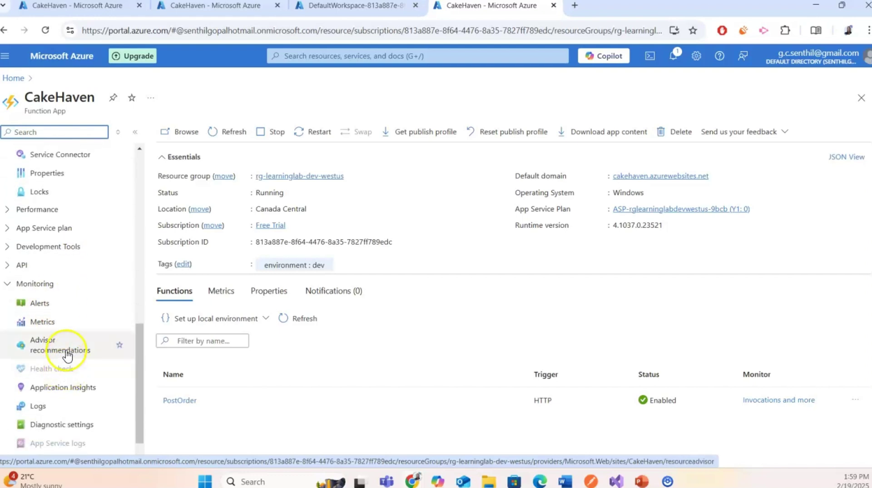
left_click(73, 393)
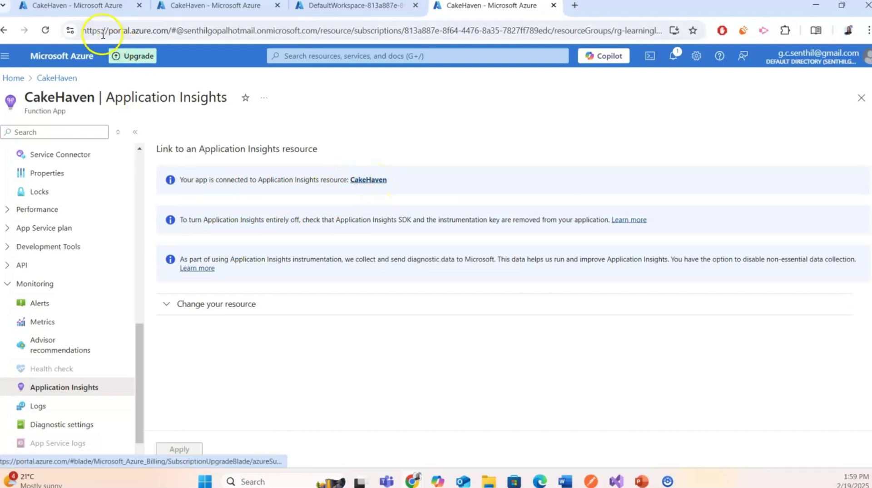
- Return to the already open CakeHaven Application Insights resource and view its Live metrics charts
left_click(96, 15)
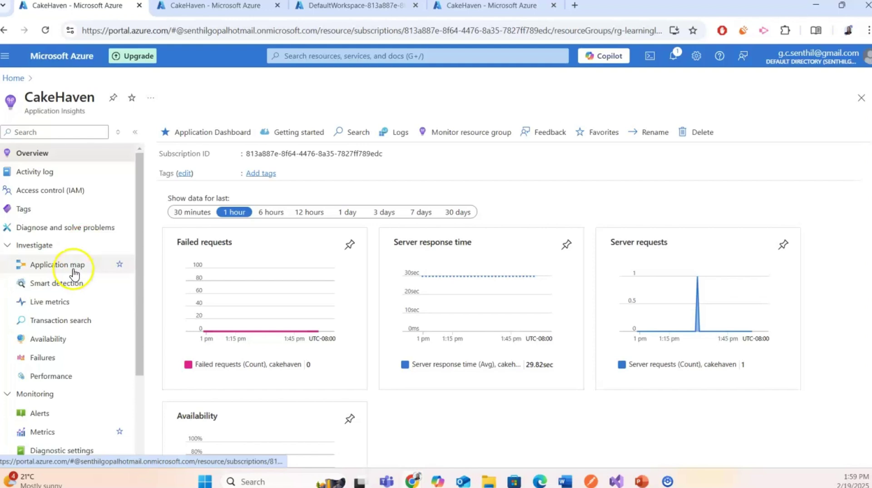
left_click(75, 301)
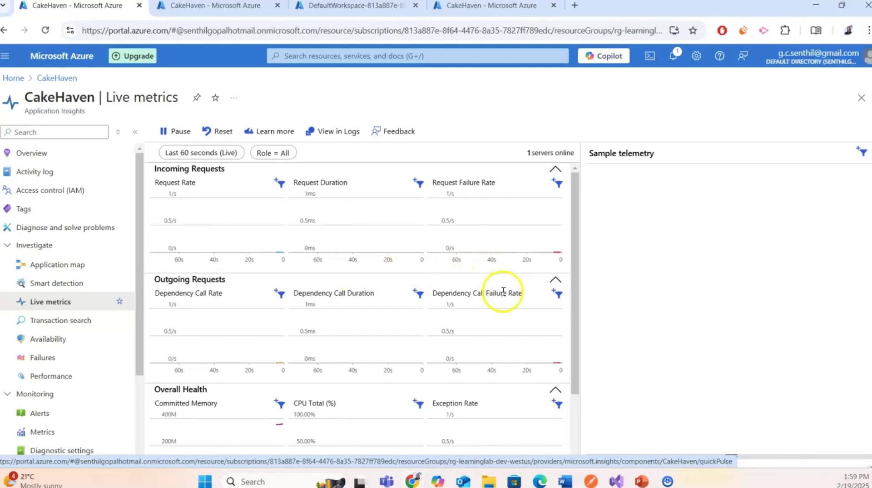
scroll(505, 295, "down", 3)
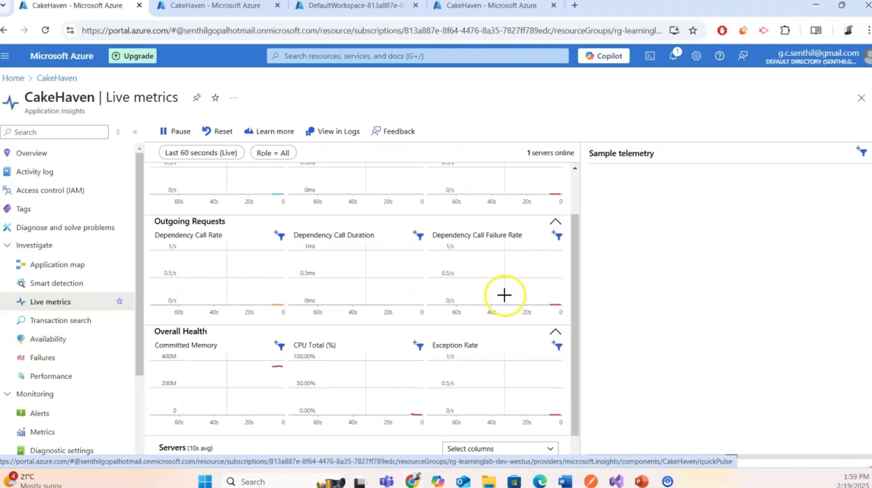
scroll(507, 300, "up", 3)
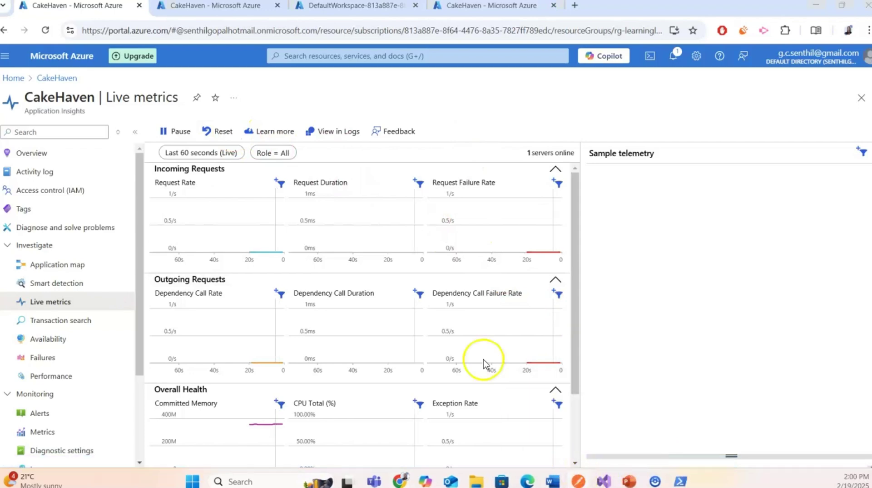
- Switch to Postman, send the Postorder POST request to the CakeHaven function, and return to the live metrics
key("alt+Tab")
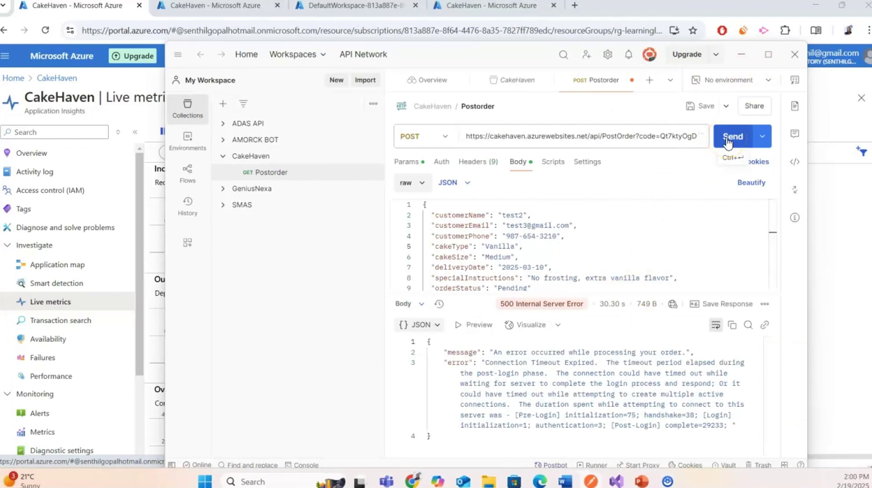
left_click(728, 137)
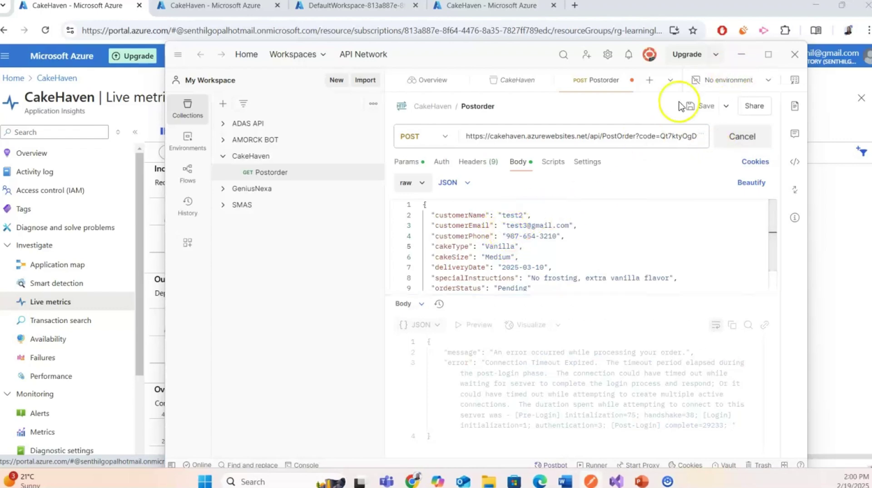
left_click(743, 56)
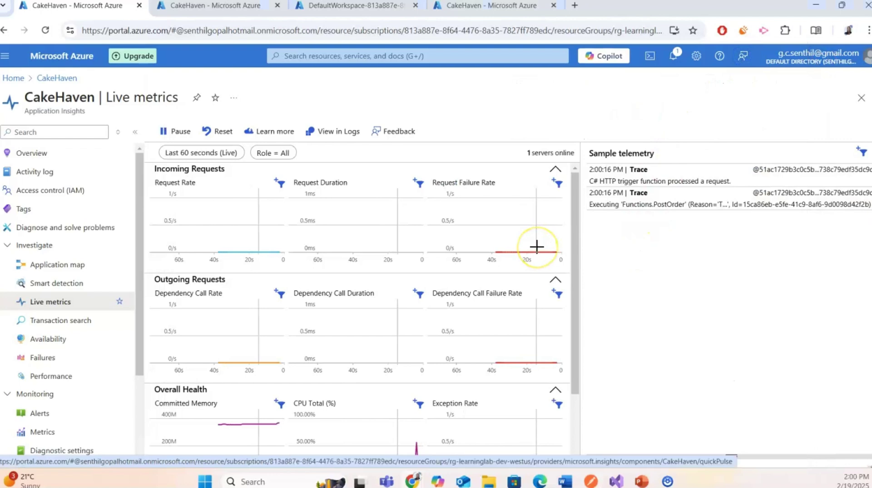
- Examine the live request, dependency, health and server metrics, and select the "C# HTTP trigger function processed a request." trace in the sample telemetry
scroll(537, 247, "down", 1)
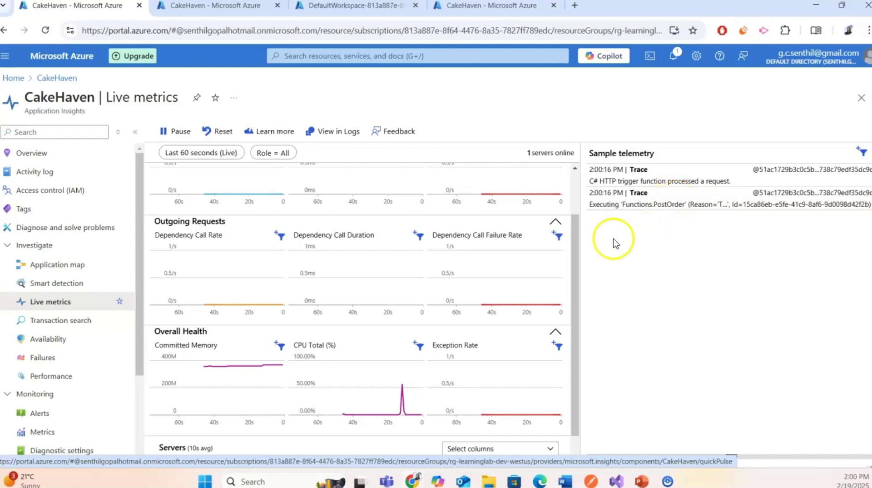
scroll(568, 270, "up", 1)
scroll(569, 265, "down", 2)
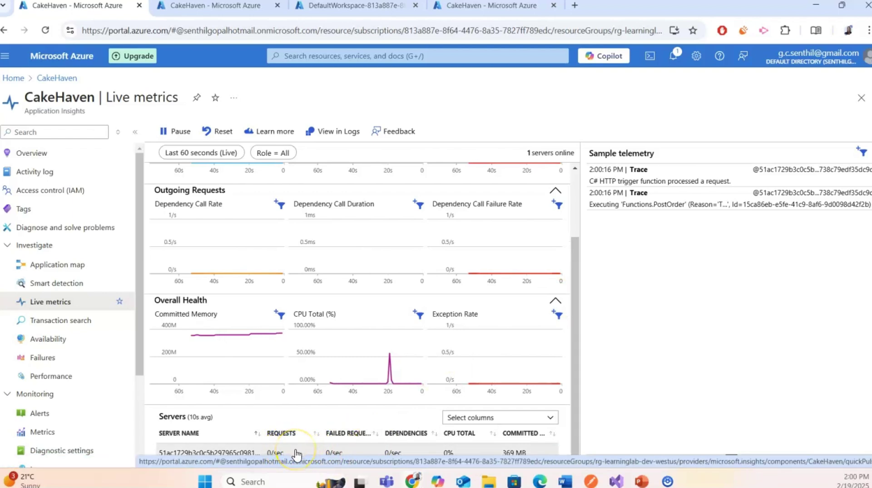
scroll(495, 355, "up", 2)
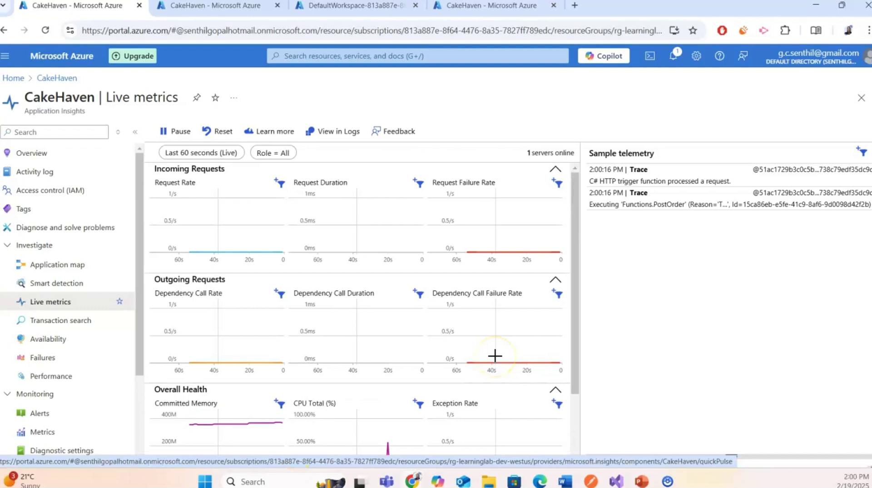
scroll(495, 355, "down", 1)
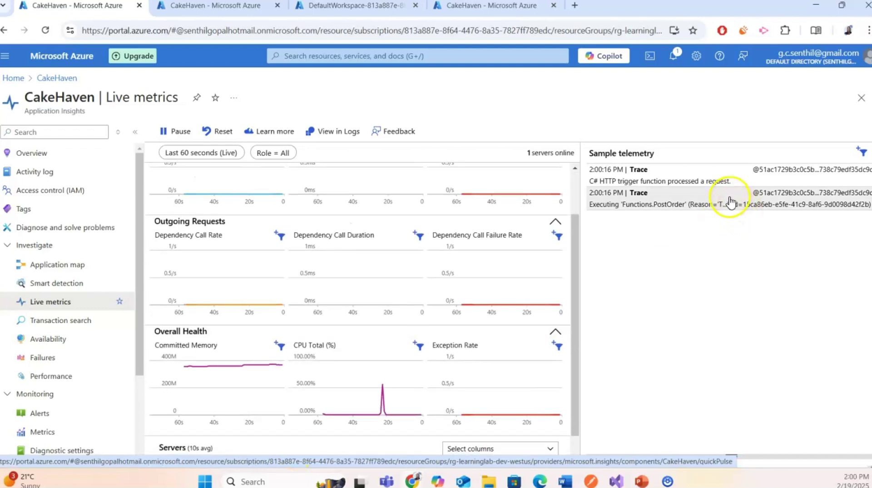
left_click(684, 185)
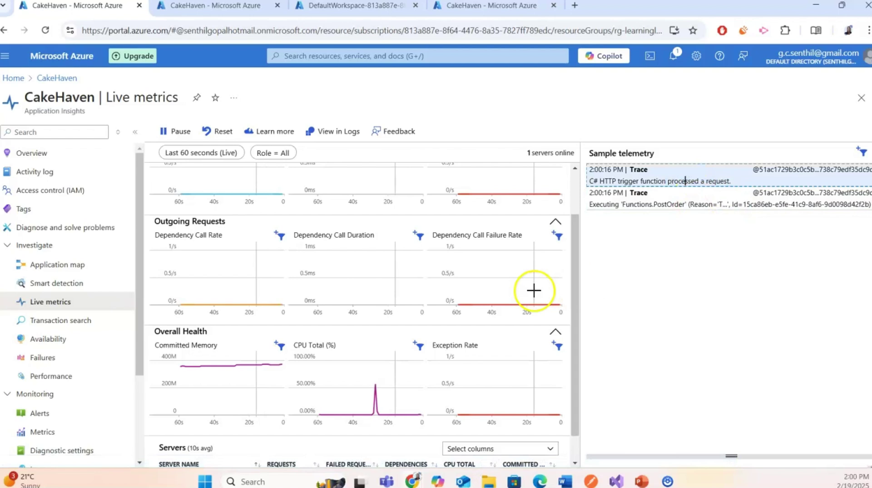
scroll(534, 290, "down", 1)
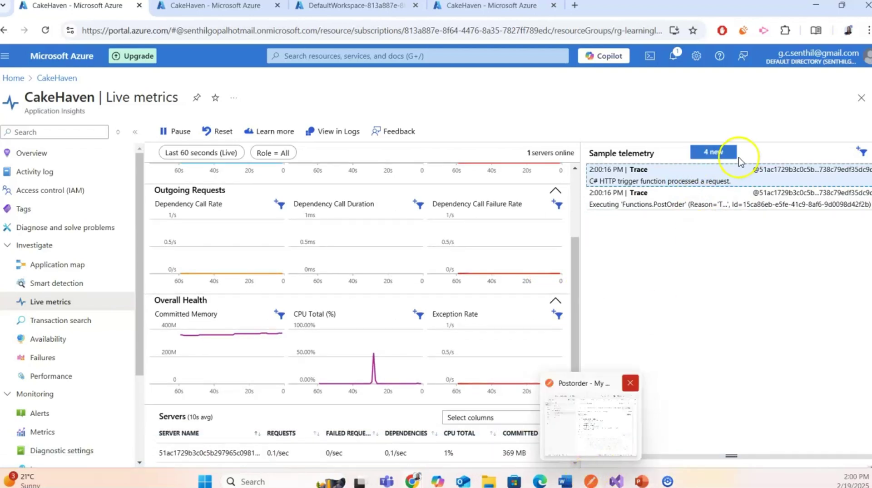
- Load the new sample telemetry, select the POST /api/PostOrder dependency entry, and enlarge its details area to examine its properties
left_click(718, 152)
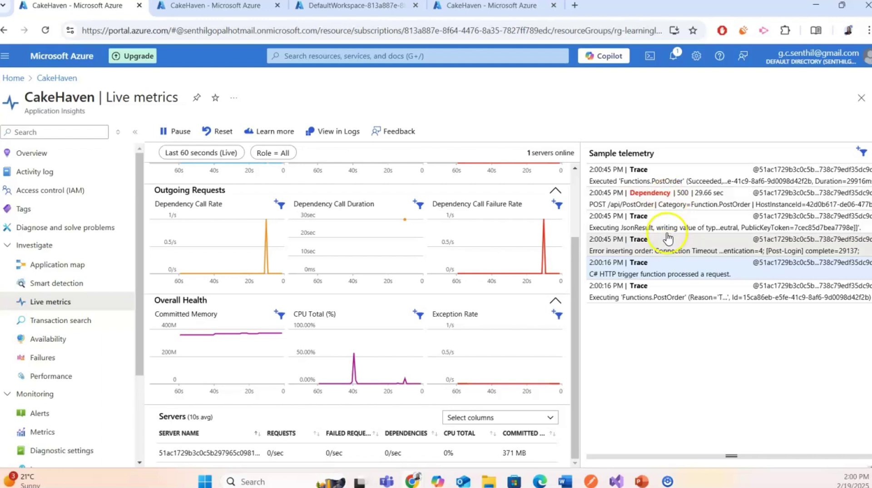
left_click(654, 275)
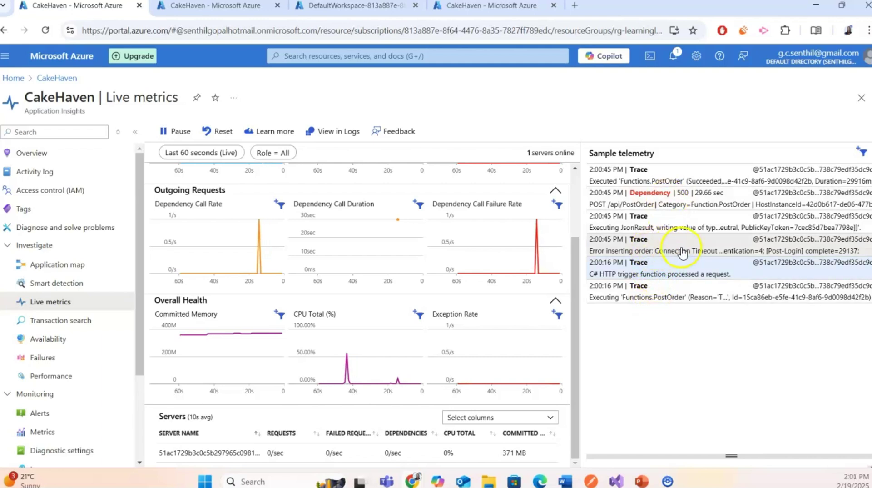
left_click(658, 203)
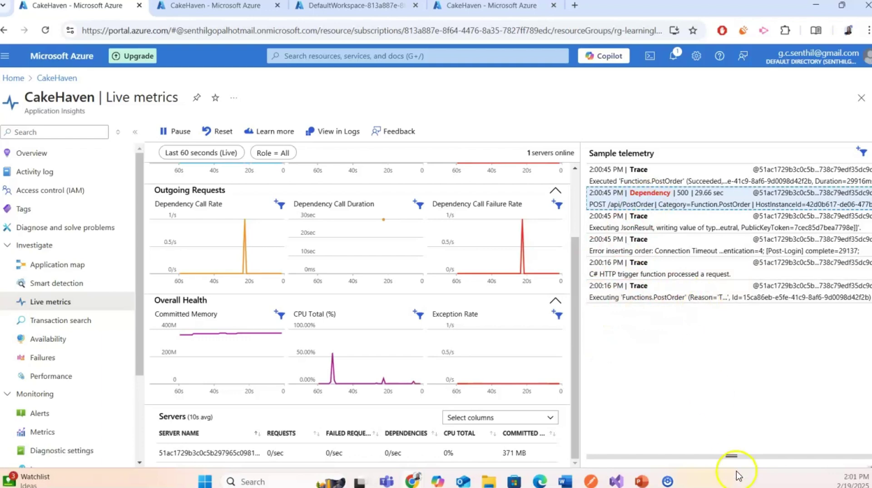
left_click_drag(726, 456, 720, 294)
scroll(738, 369, "down", 2)
scroll(683, 364, "up", 1)
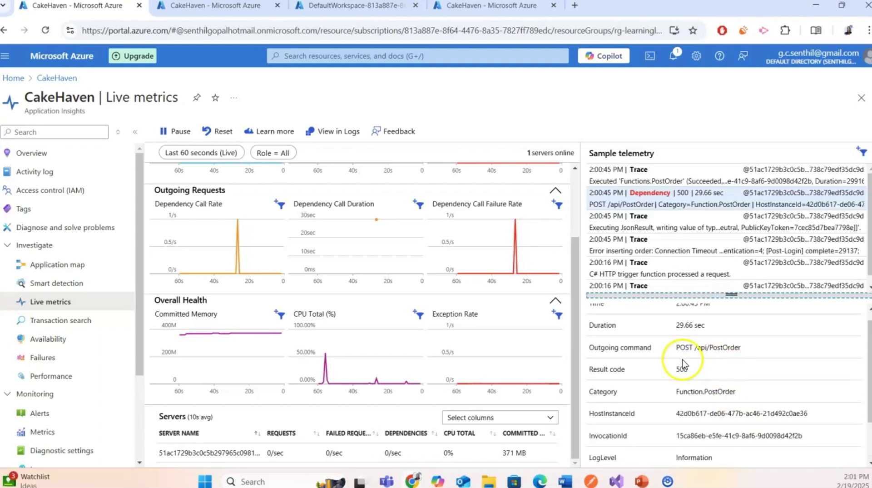
scroll(703, 380, "down", 1)
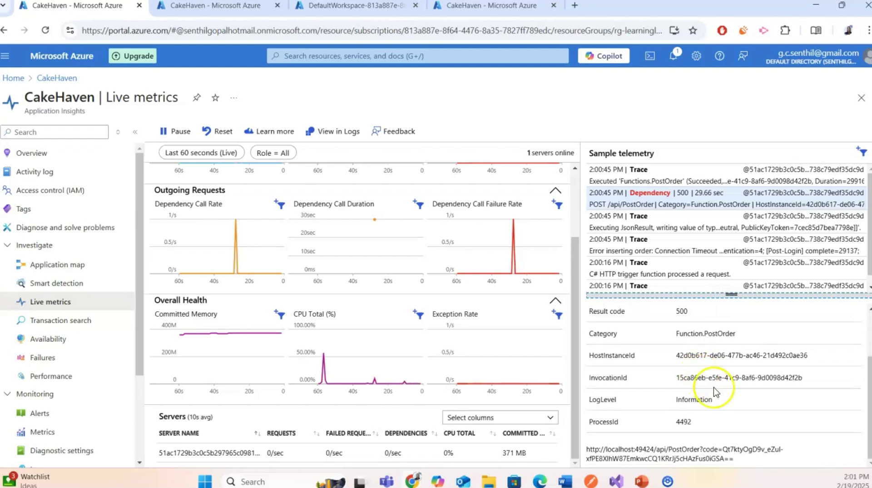
scroll(718, 396, "up", 1)
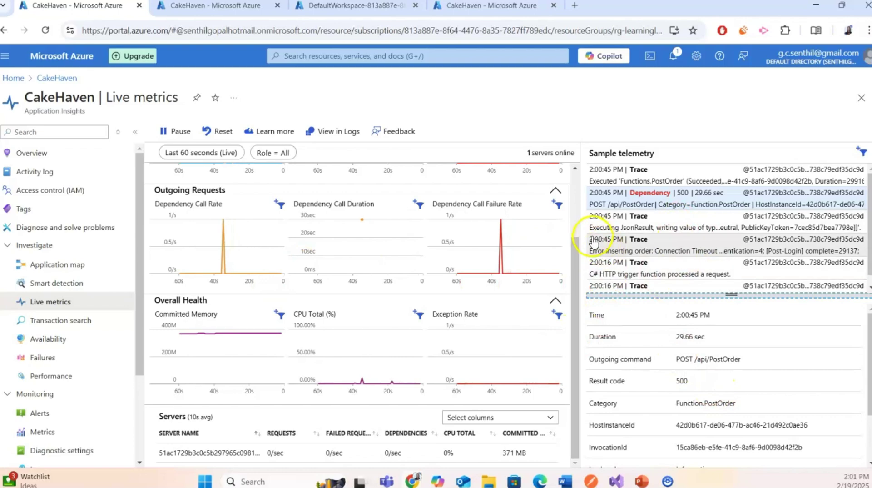
- Switch to Postman, resend the Postorder request unchanged, and return to the live metrics to load the new sample telemetry
mouse_move(590, 483)
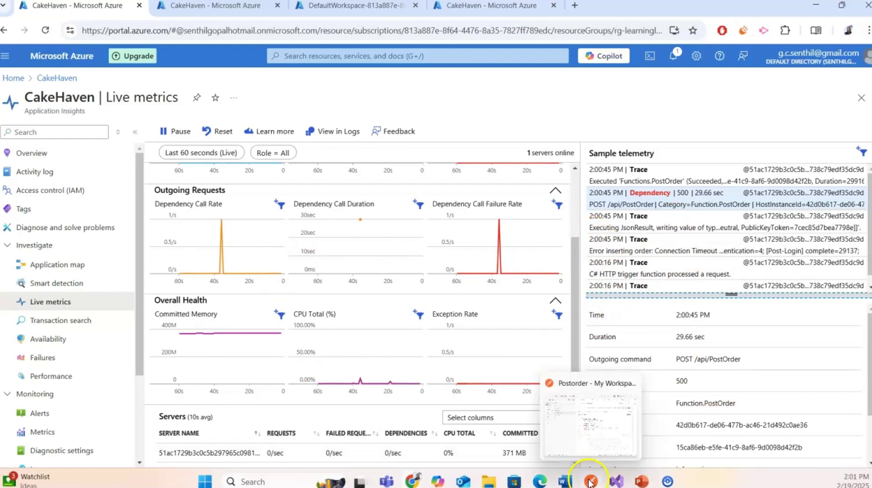
left_click(591, 436)
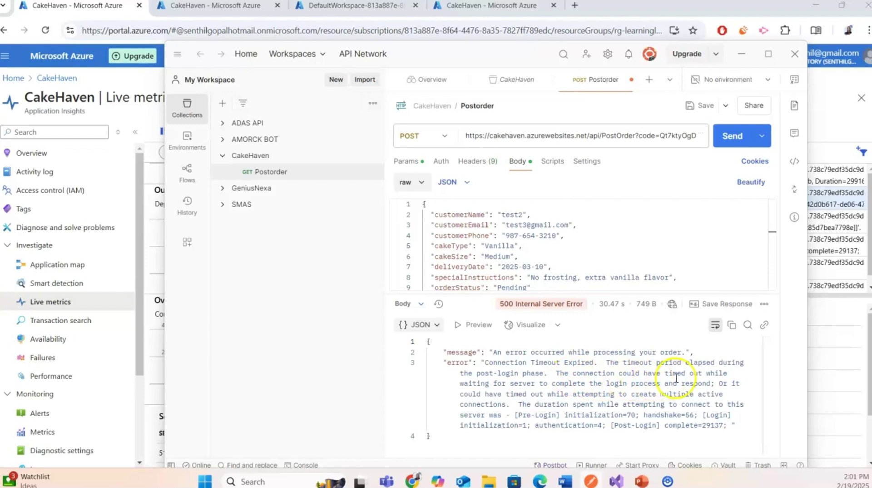
left_click(726, 142)
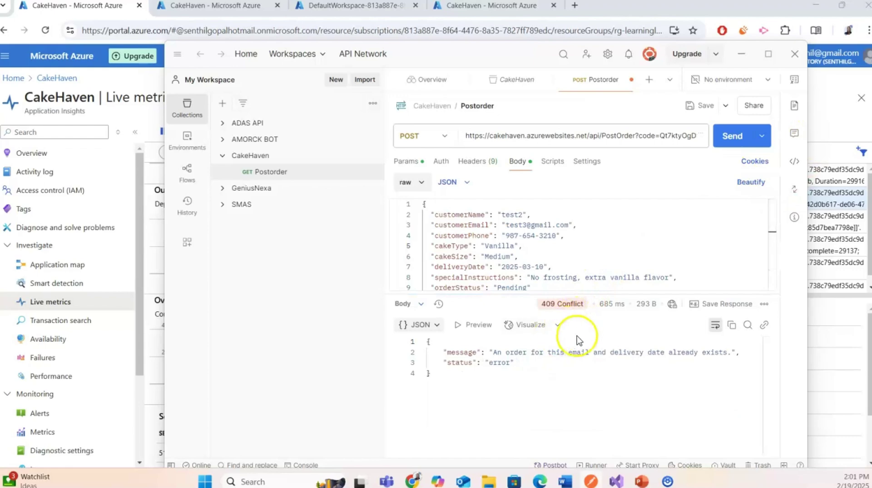
left_click(834, 105)
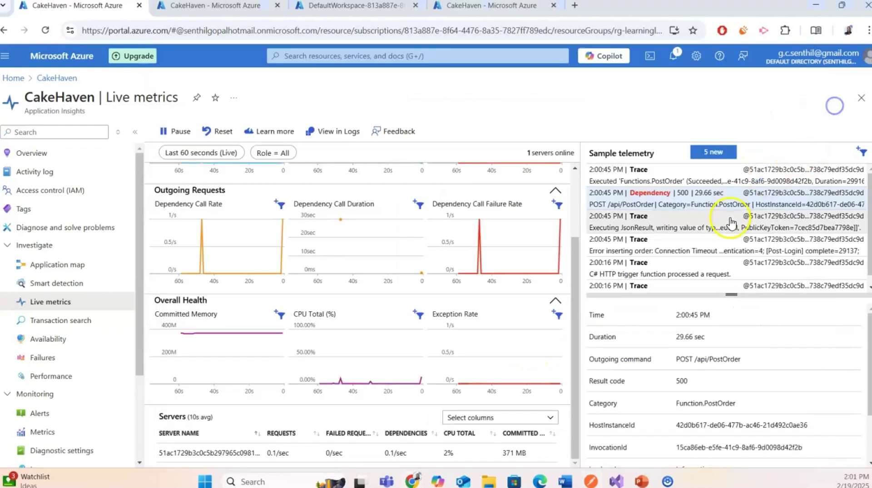
left_click(713, 152)
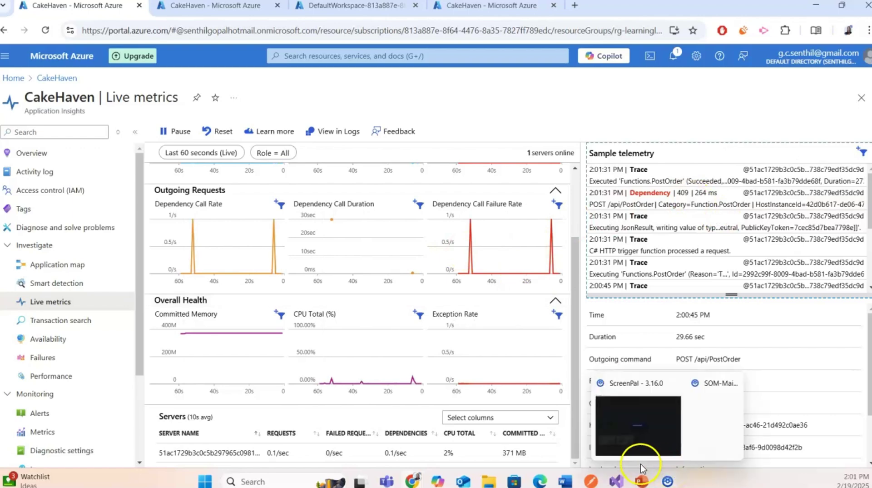
- Switch to Postman and edit the Postorder request body, setting customerName to test3 and customerEmail to a different test address
left_click(592, 481)
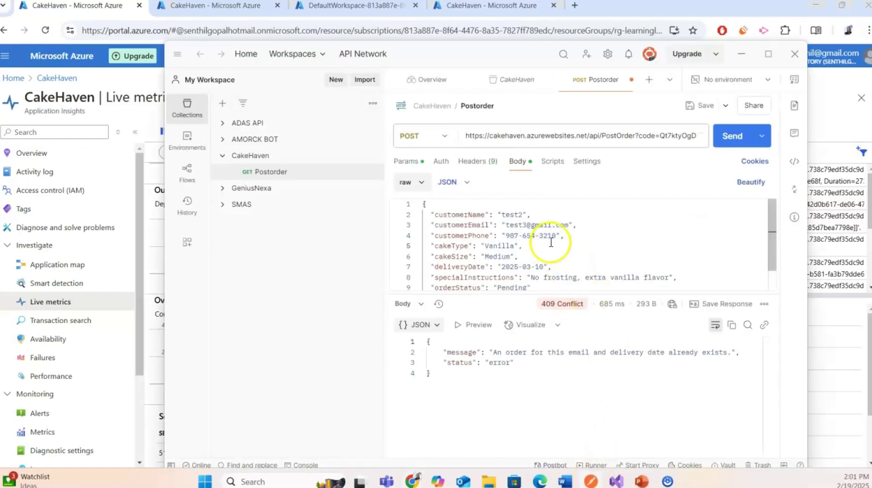
double_click(520, 214)
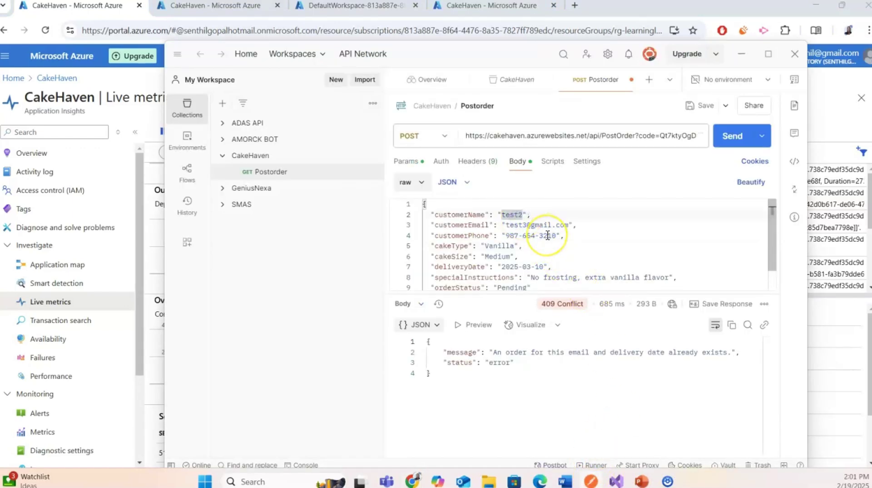
left_click(522, 215)
type("3")
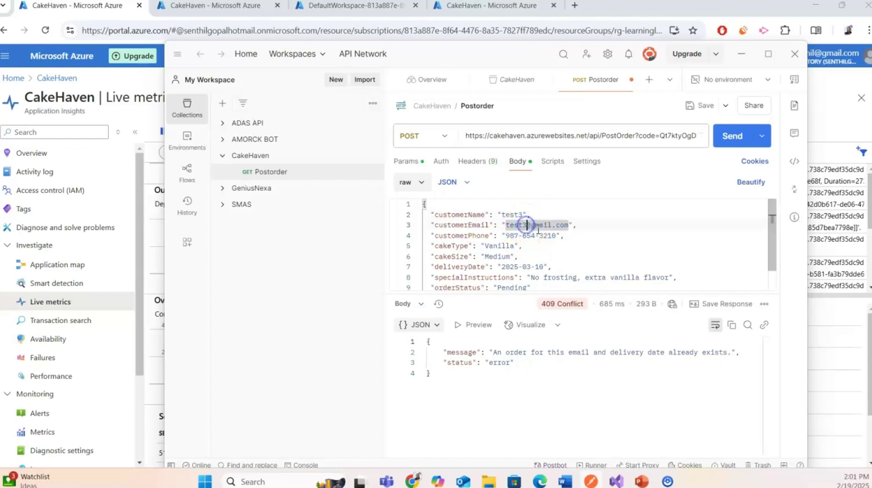
key("BackSpace")
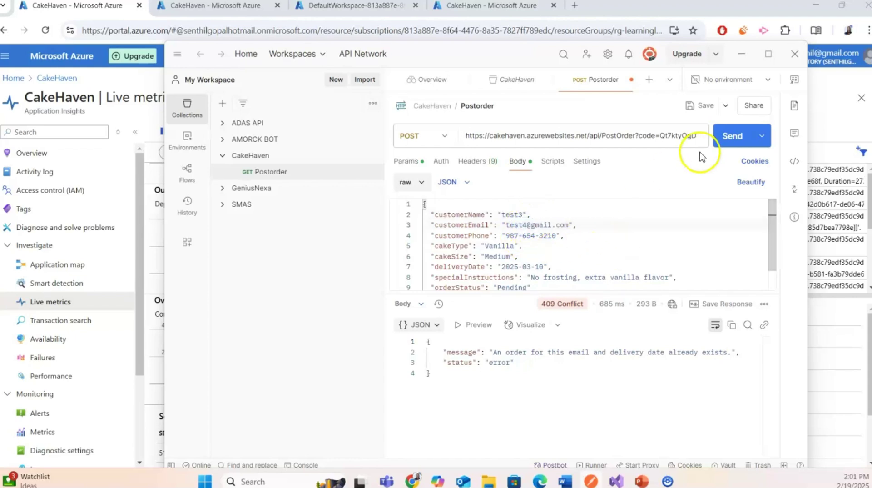
- Send the edited Postorder request and return to the live metrics to inspect its newest trace in the sample telemetry
left_click(727, 137)
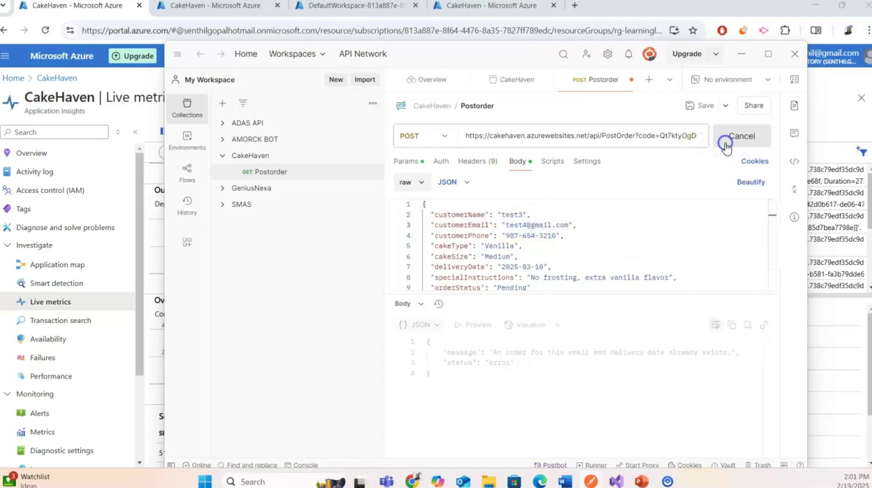
left_click(827, 130)
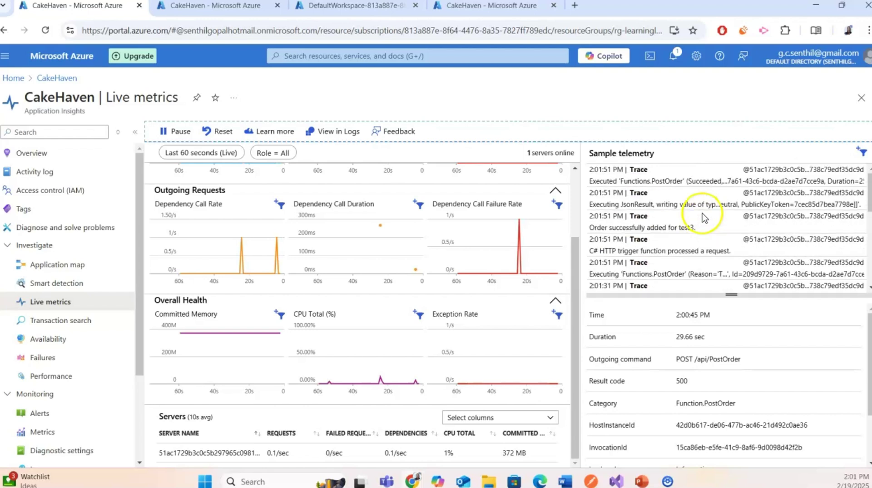
left_click(681, 186)
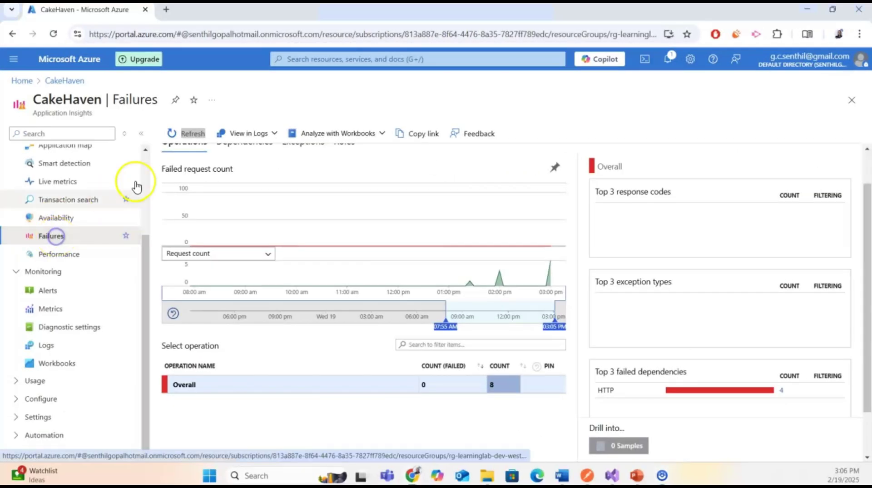
- Refresh the Failures data, view the end-to-end transaction of the failed HTTP dependency sample from 1:29:27 PM, and return to Failures
left_click(190, 138)
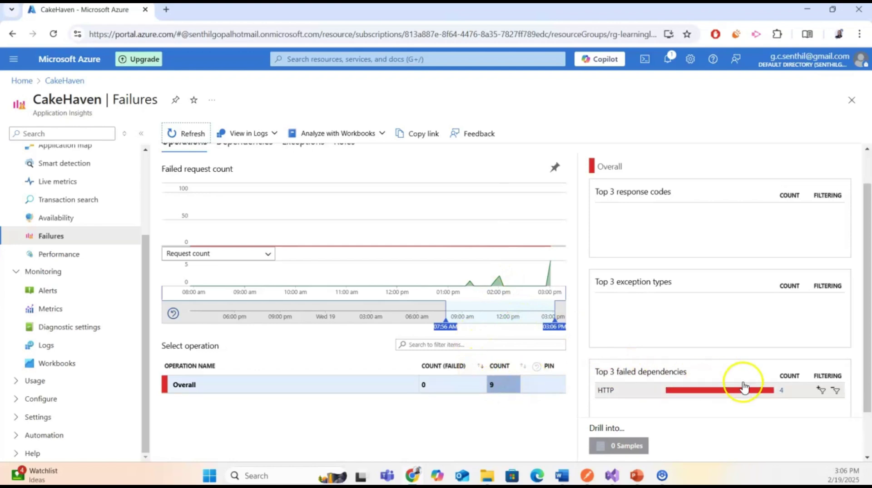
left_click(780, 392)
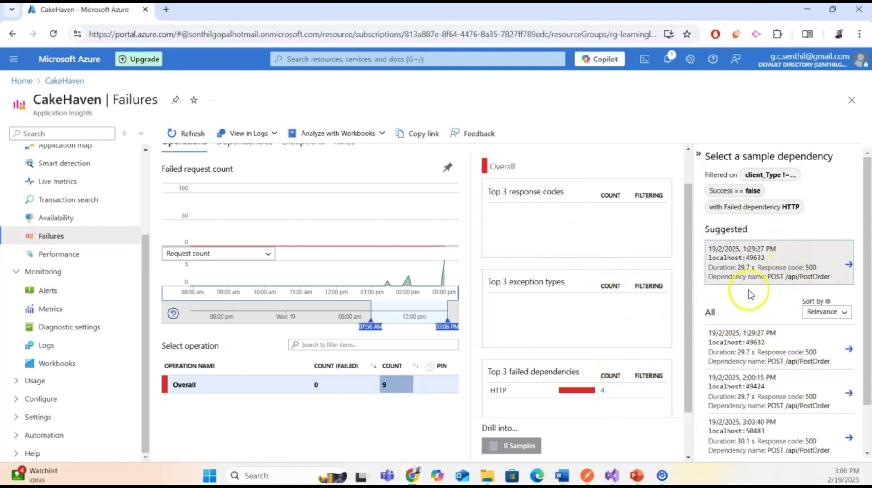
scroll(750, 306, "down", 1)
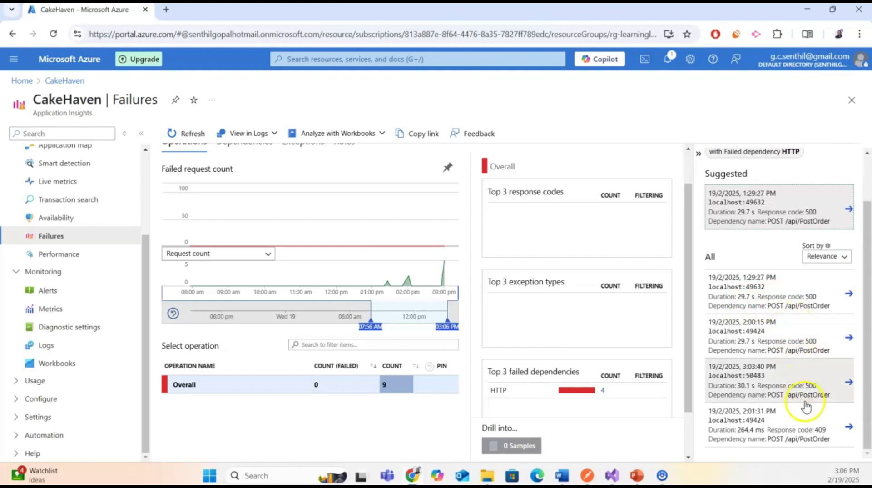
left_click(799, 305)
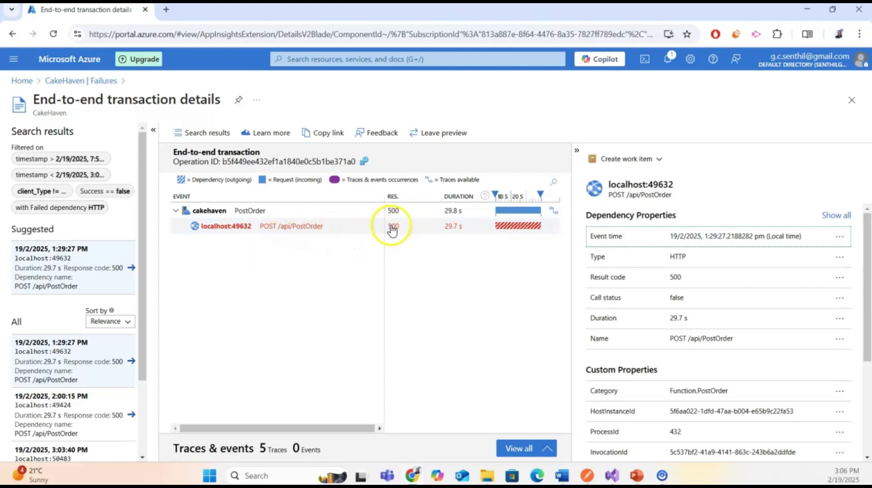
left_click(78, 81)
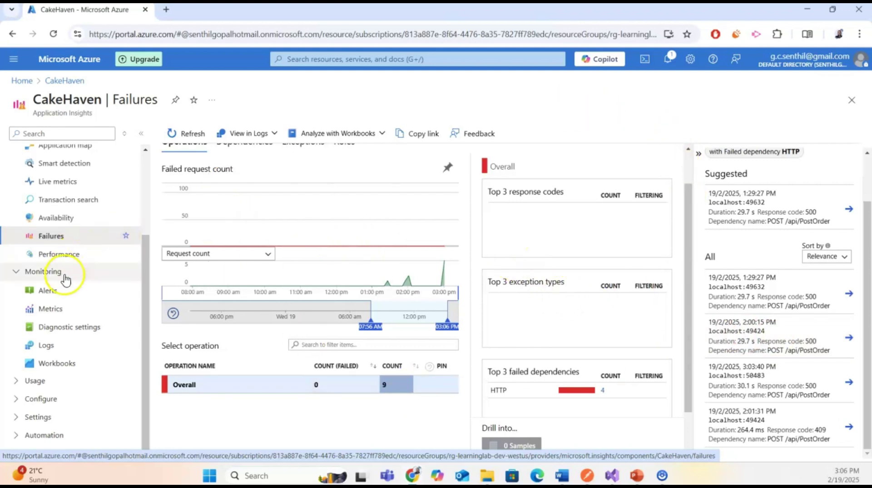
- Open the CakeHaven Performance view and examine the average operation times and request counts for the PostOrder operation
left_click(60, 254)
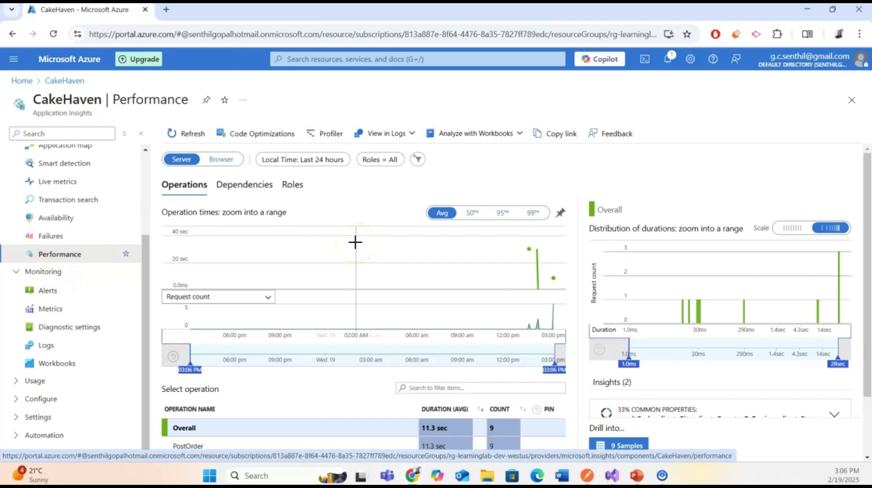
scroll(356, 242, "down", 1)
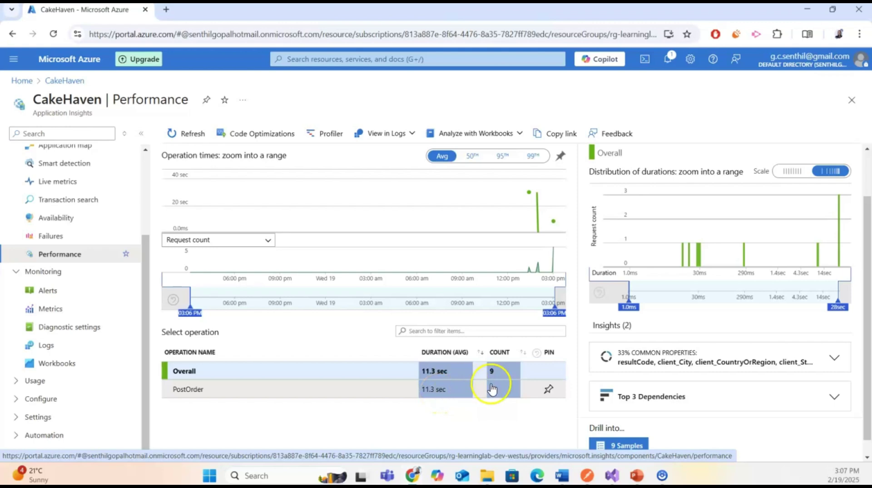
scroll(500, 389, "up", 2)
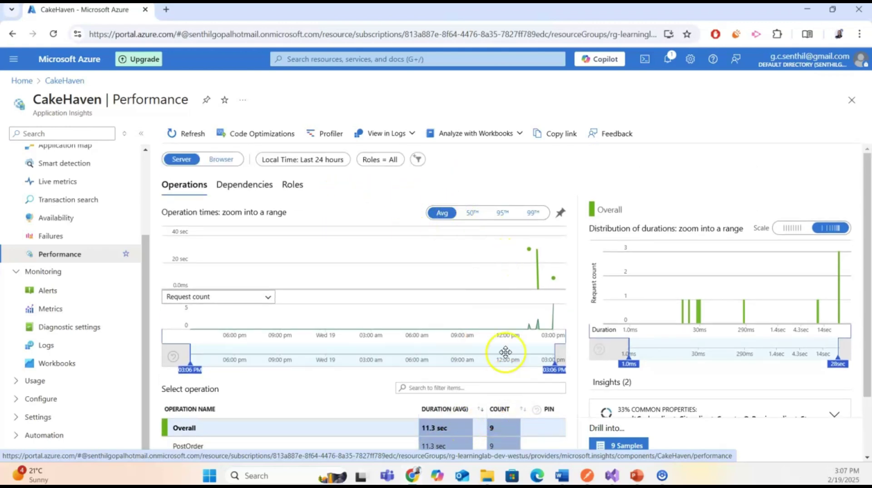
scroll(504, 350, "down", 2)
scroll(510, 220, "up", 2)
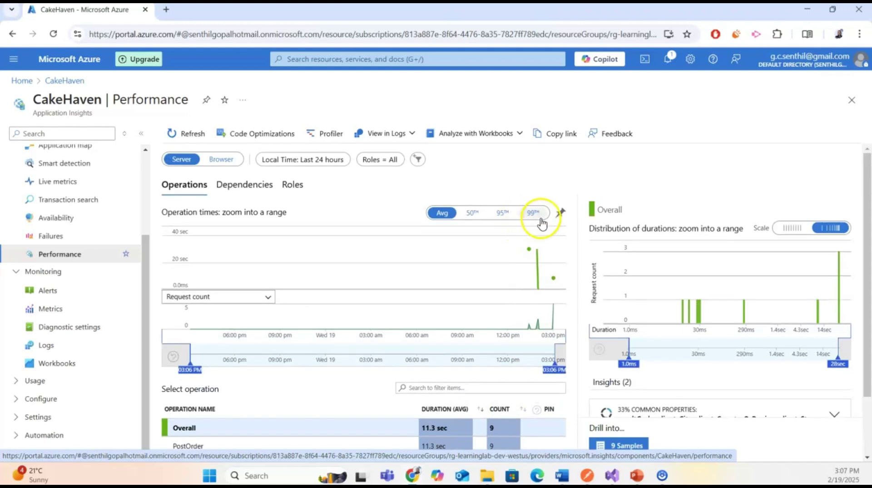
- Switch the operation times to the 99th percentile and review the chart and the PostOrder duration
left_click(539, 213)
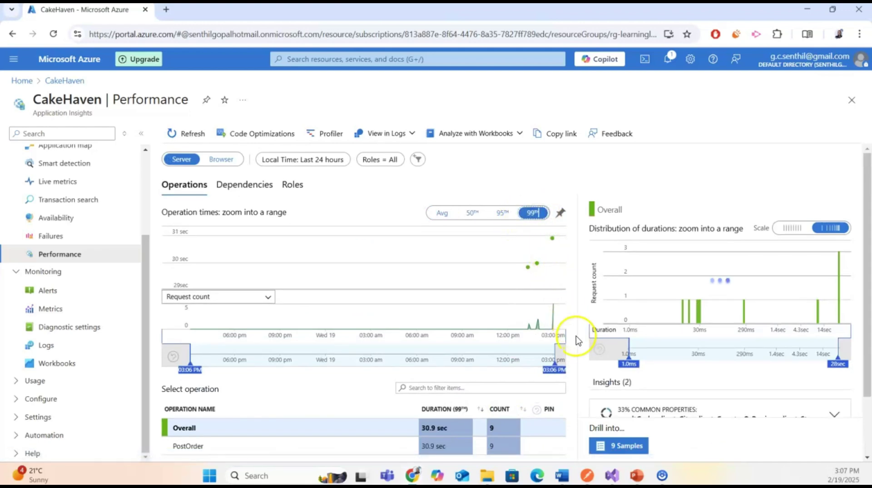
scroll(577, 341, "down", 2)
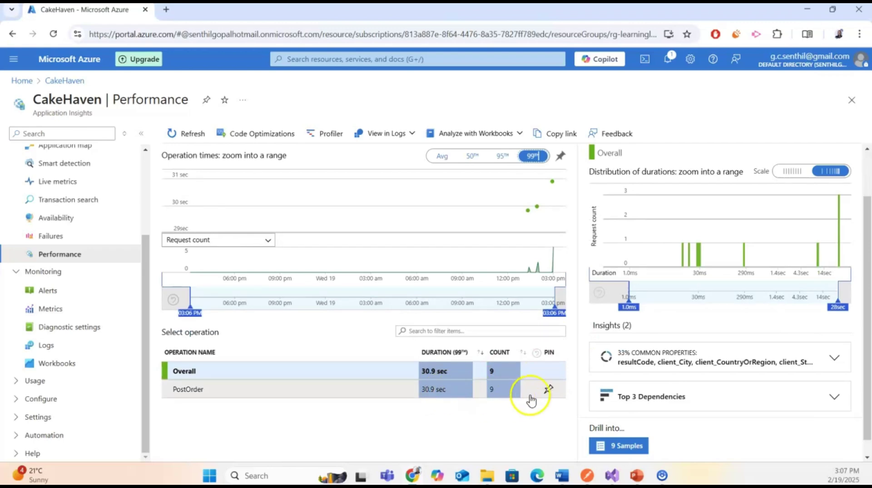
scroll(539, 400, "up", 2)
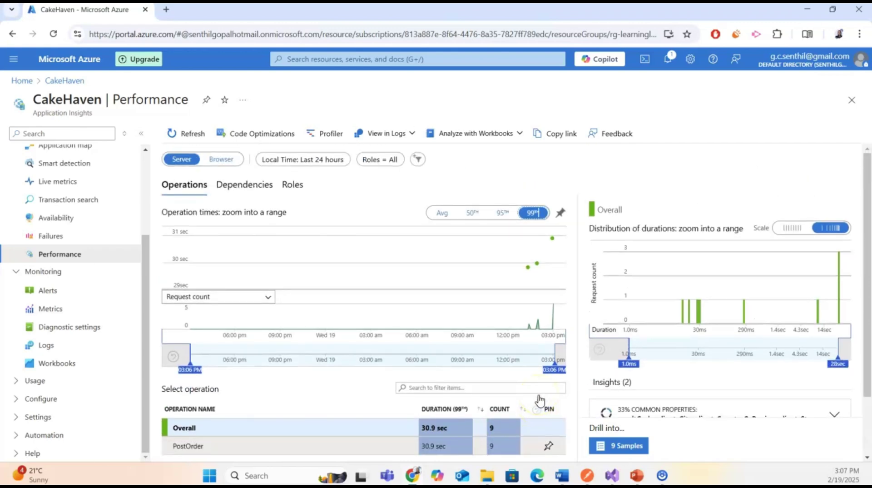
scroll(523, 388, "down", 2)
scroll(510, 377, "up", 2)
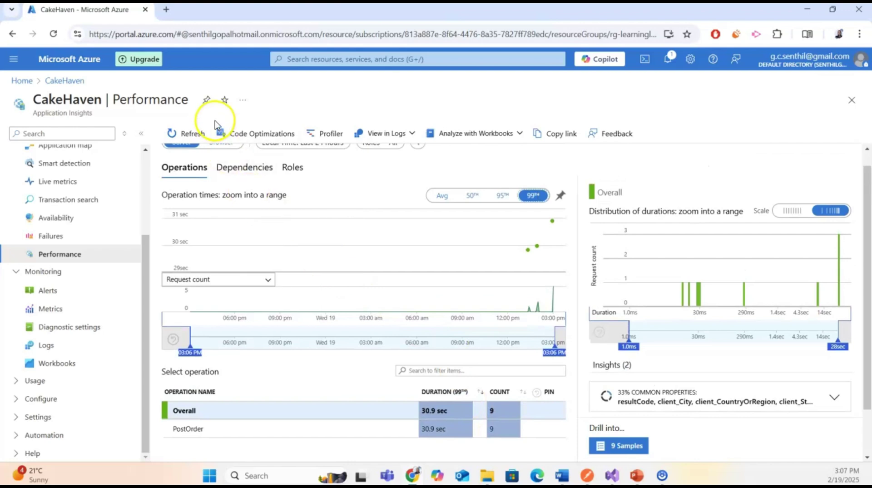
- Show the performance data for Dependencies and review the response times and counts of the PostOrder HTTP calls
left_click(243, 168)
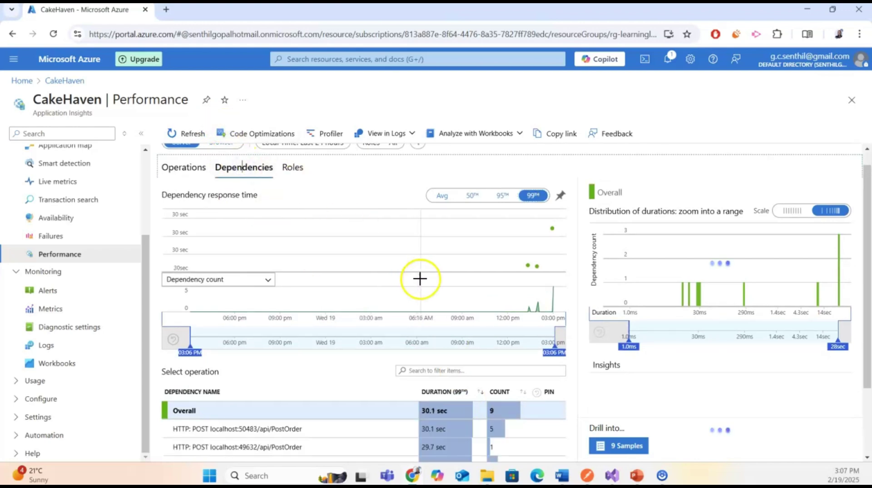
scroll(420, 278, "down", 1)
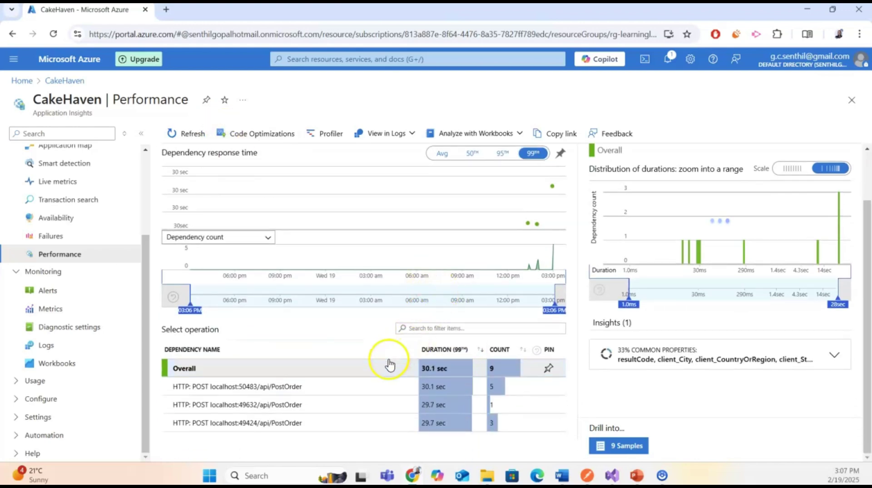
scroll(389, 361, "up", 2)
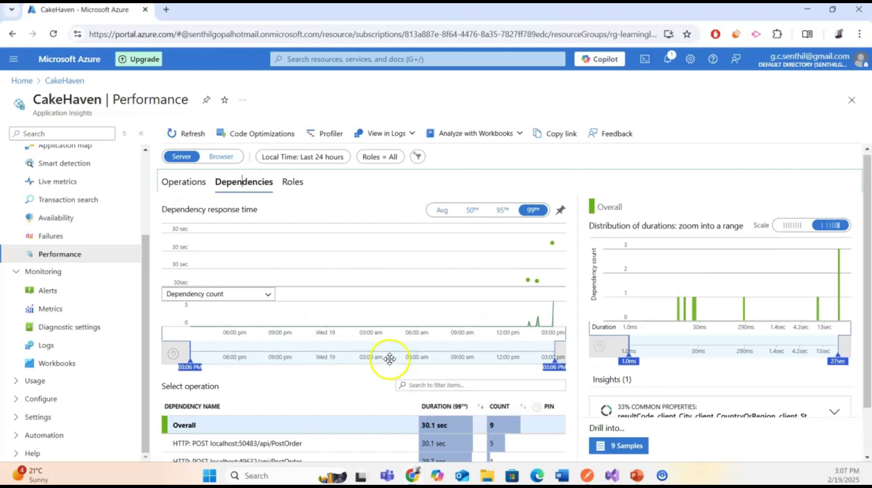
scroll(390, 358, "down", 2)
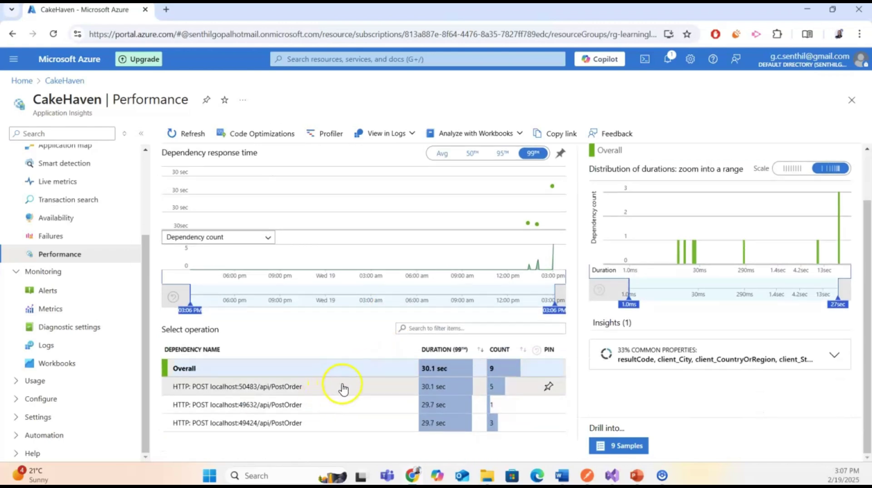
- Open the CakeHaven Transaction search and show all data from the last 24 hours
scroll(340, 386, "up", 2)
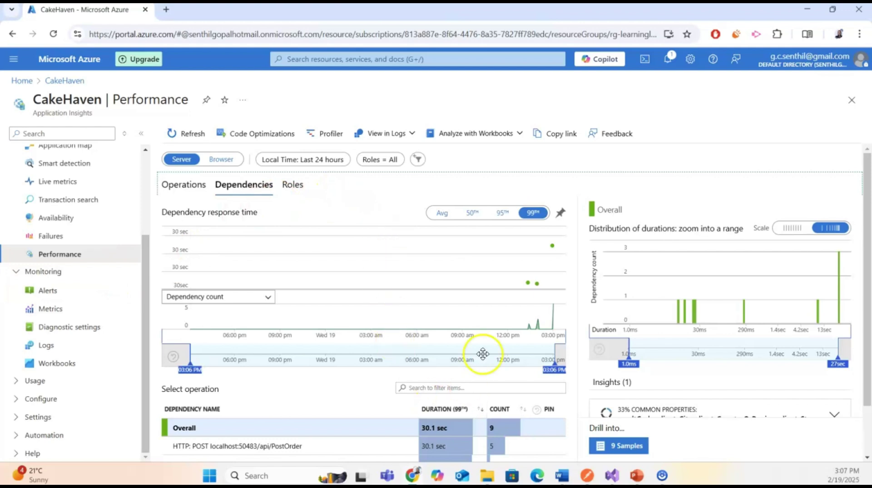
left_click(91, 208)
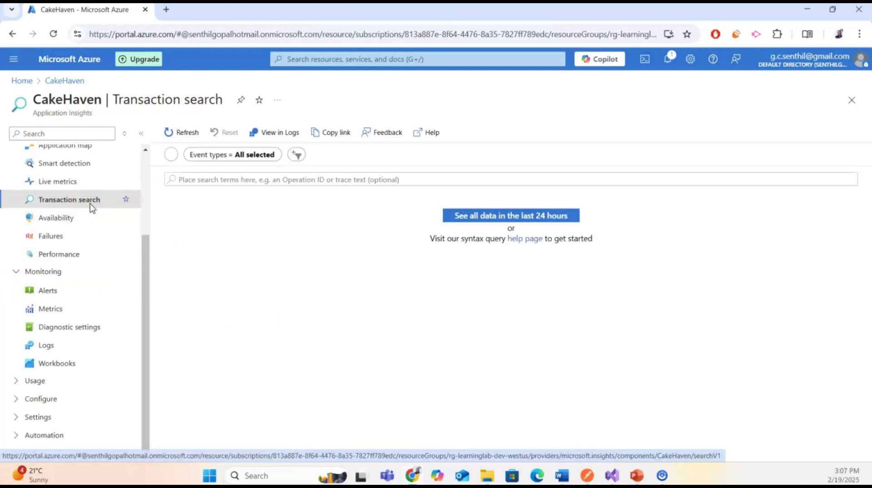
left_click(511, 216)
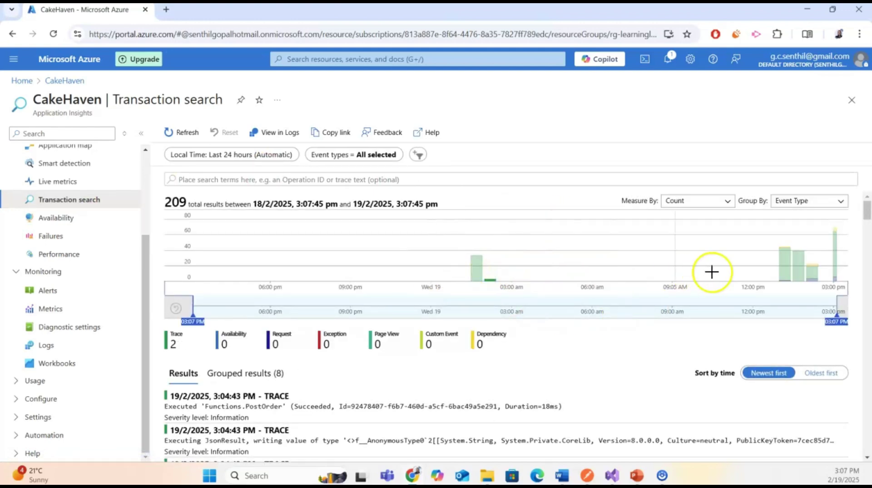
- Examine the event type counts and the newest trace, dependency and request entries in the transaction search results
scroll(683, 378, "down", 4)
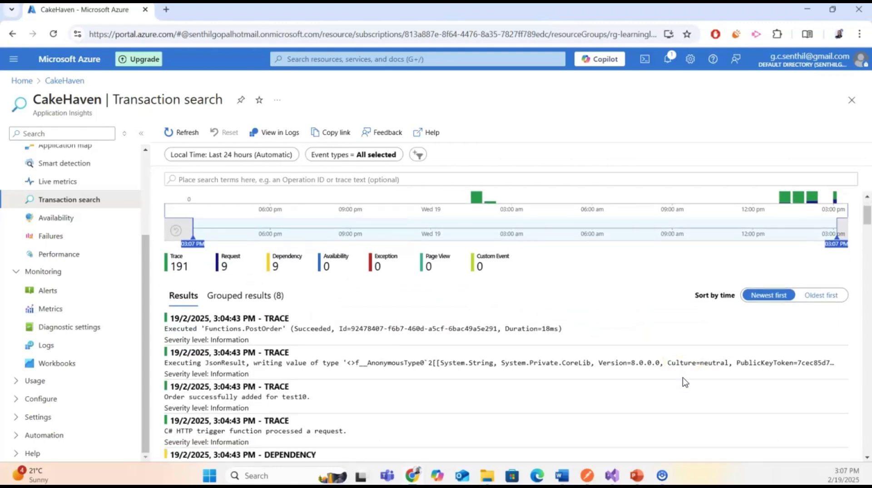
scroll(576, 385, "down", 3)
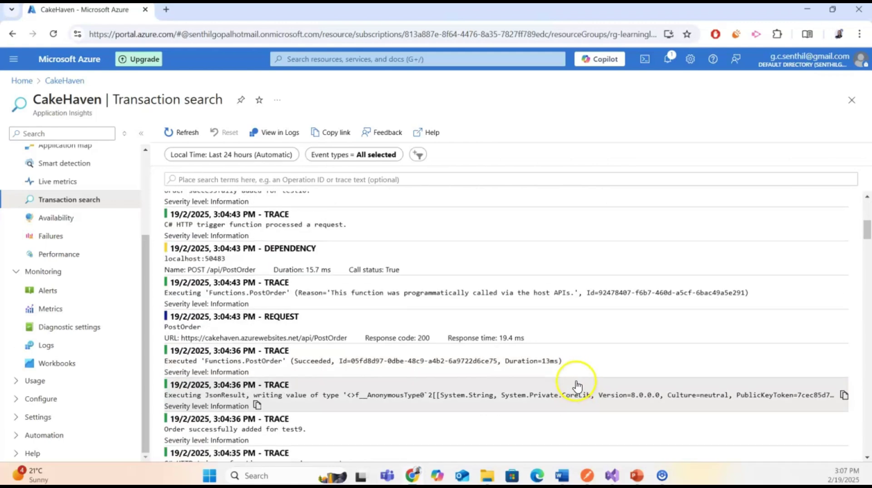
scroll(576, 385, "up", 5)
scroll(578, 384, "down", 7)
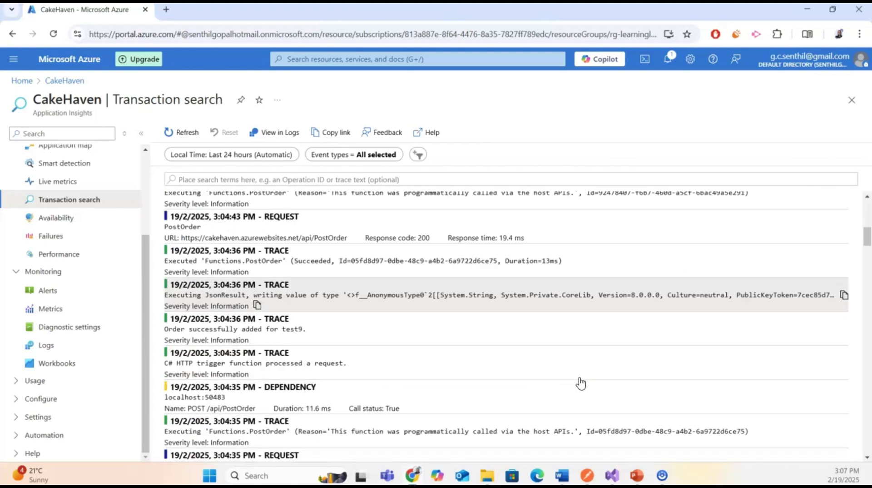
scroll(581, 383, "down", 4)
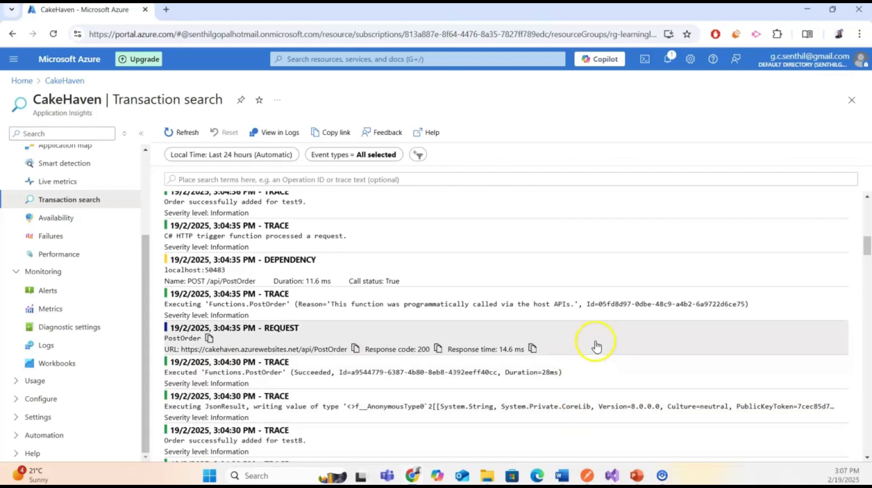
scroll(597, 346, "up", 3)
scroll(596, 346, "up", 3)
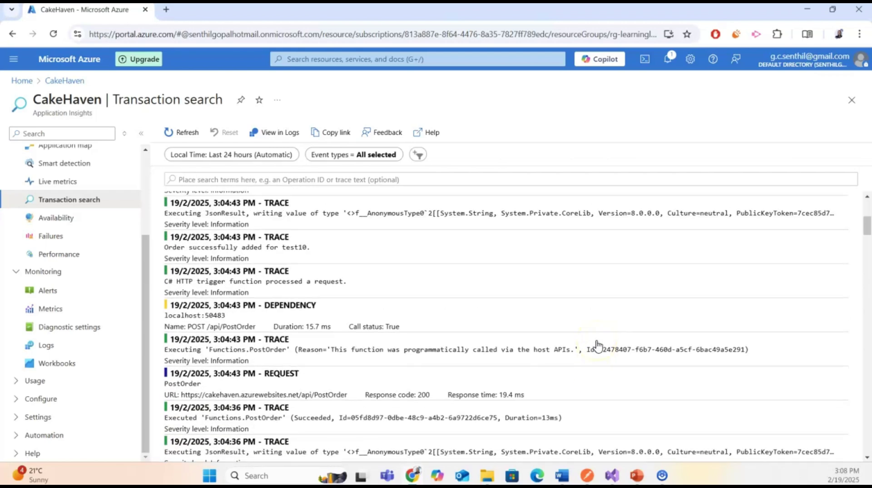
scroll(598, 346, "up", 3)
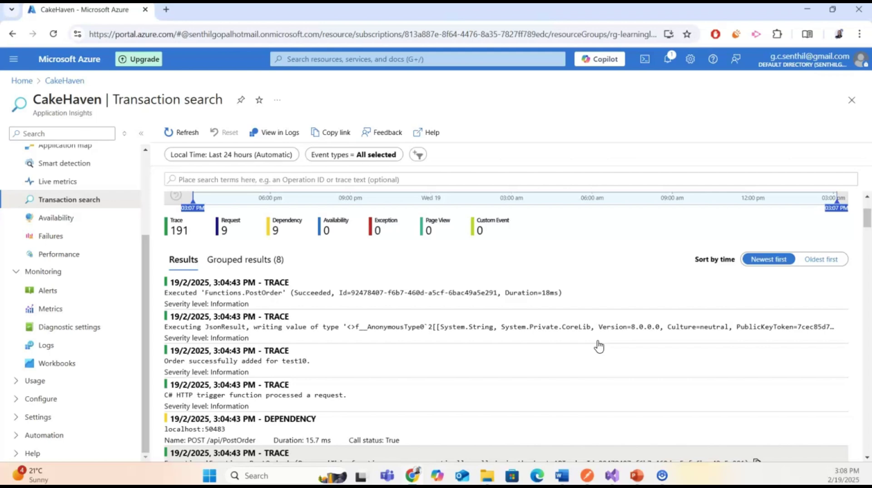
left_click(612, 344)
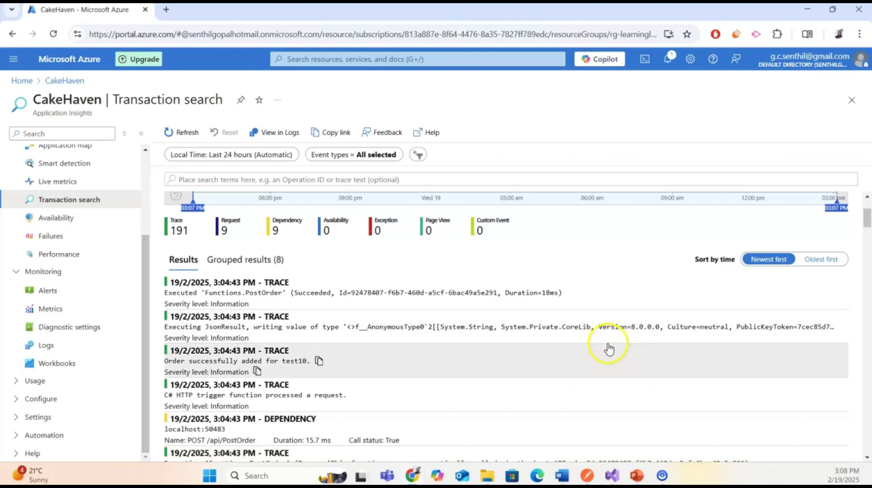
scroll(609, 348, "down", 3)
scroll(609, 348, "up", 5)
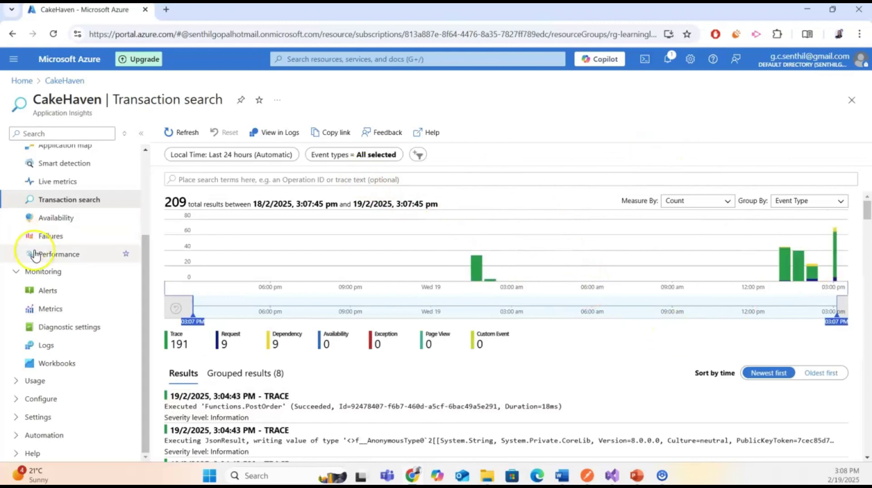
- Open Smart detection for CakeHaven and view the detections from the last 7 days
scroll(88, 200, "up", 3)
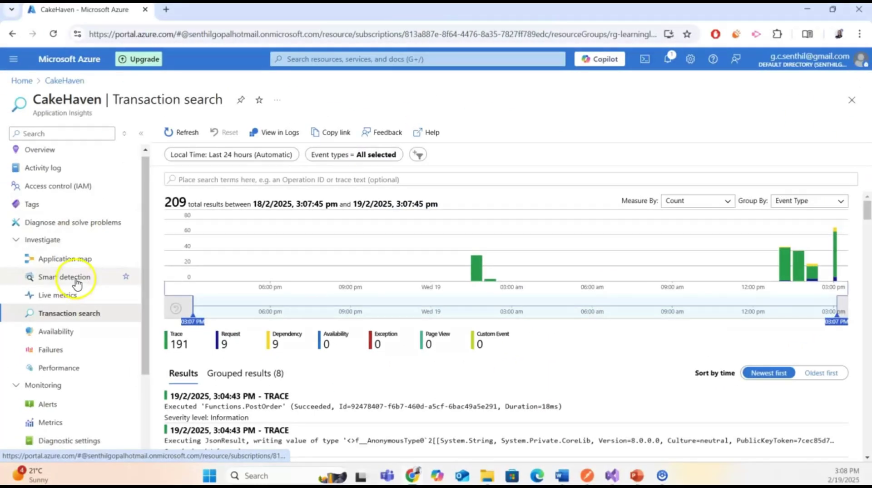
left_click(97, 277)
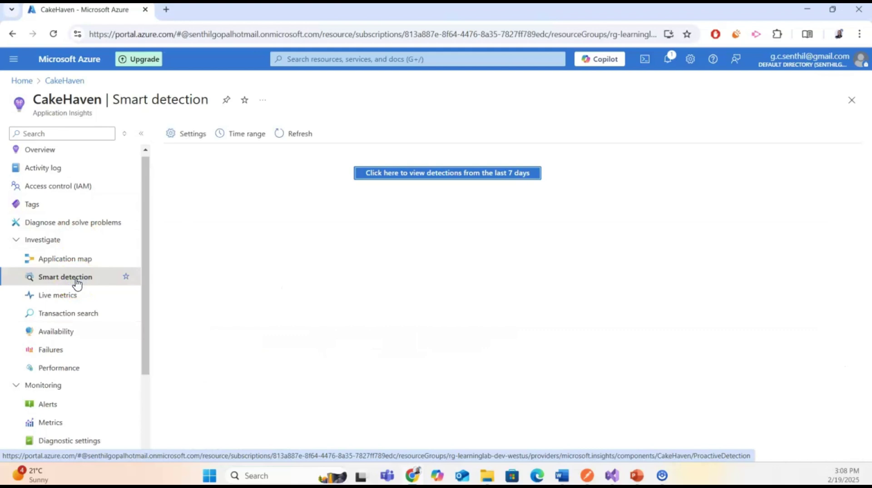
left_click(499, 200)
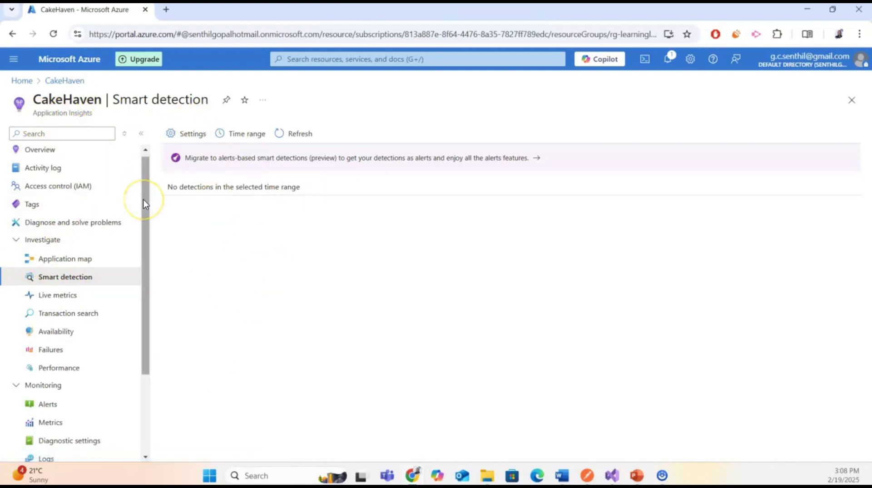
- Open CakeHaven Logs, dismiss the Queries hub and collapse the resource navigation to widen the query workspace
scroll(143, 202, "down", 3)
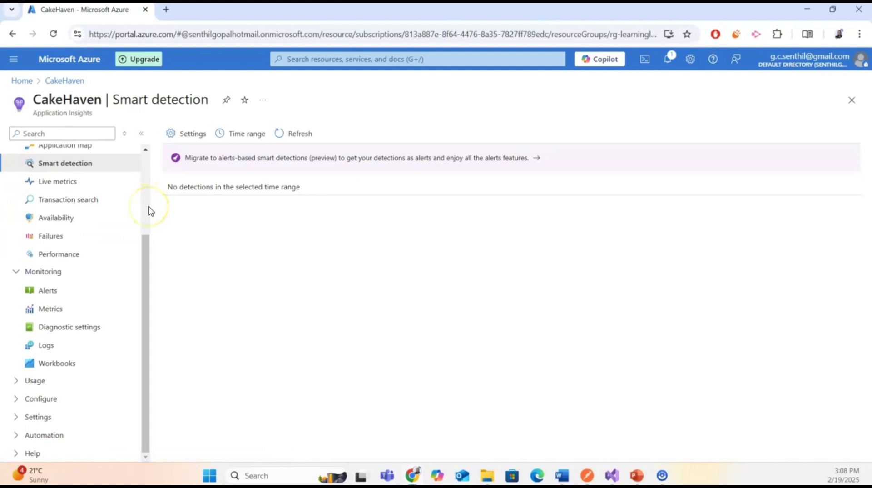
left_click(58, 347)
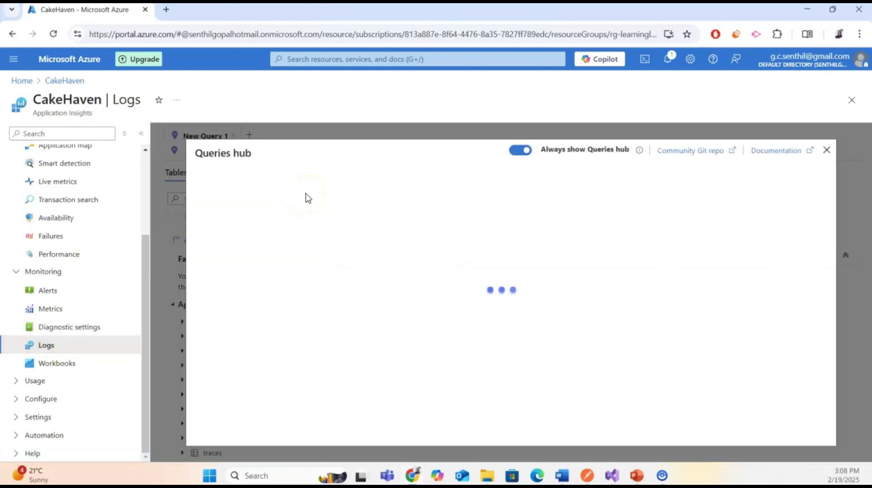
left_click(827, 152)
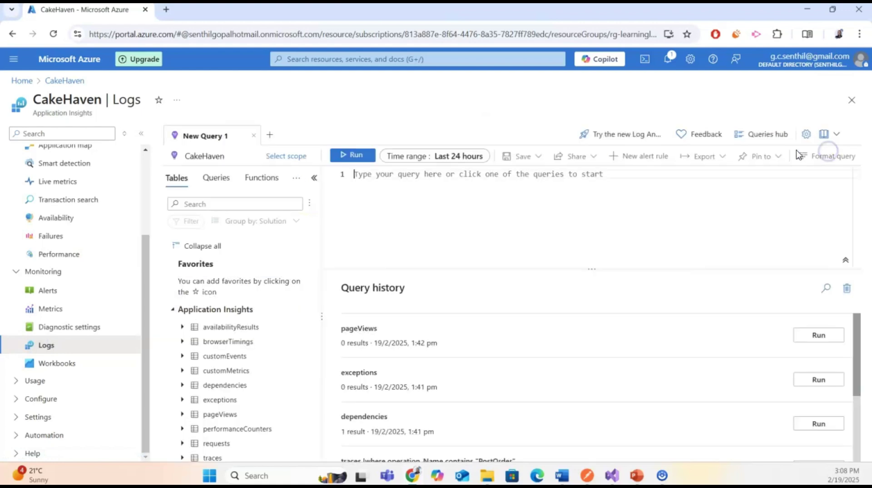
left_click(145, 136)
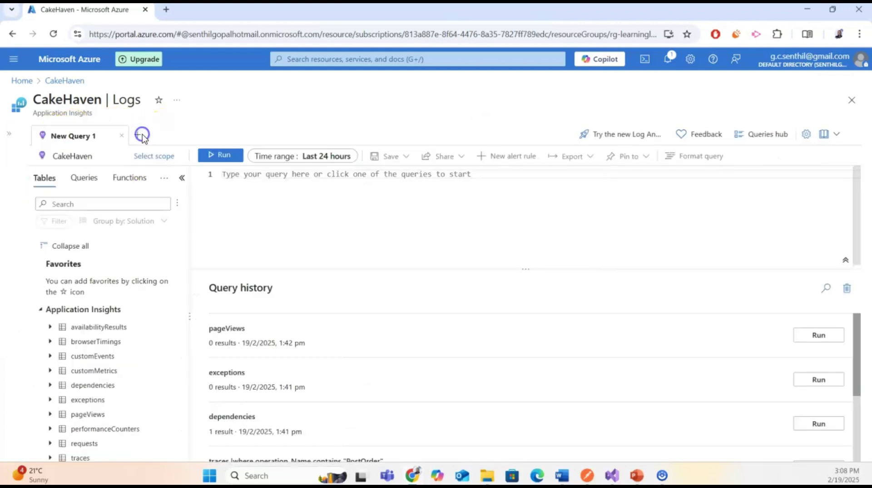
- Run the query "requests" for the last 24 hours, hide the schema pane and enlarge the results area
left_click(279, 223)
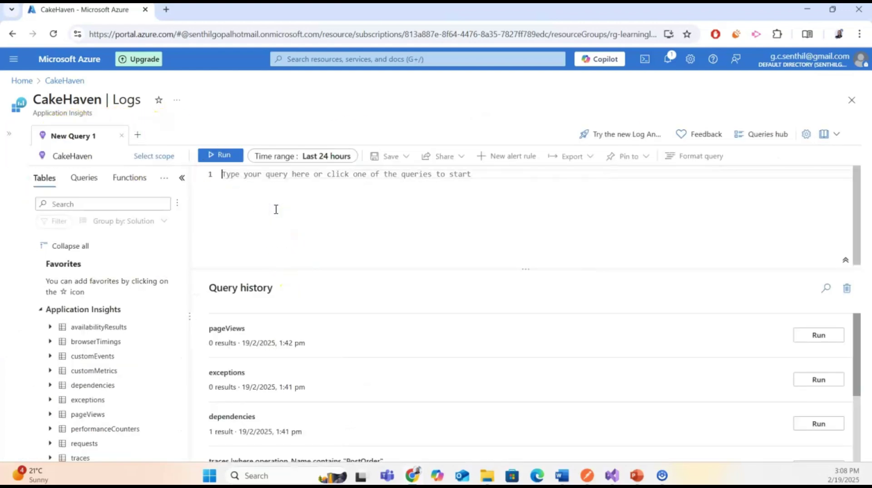
type("requ")
key("Return")
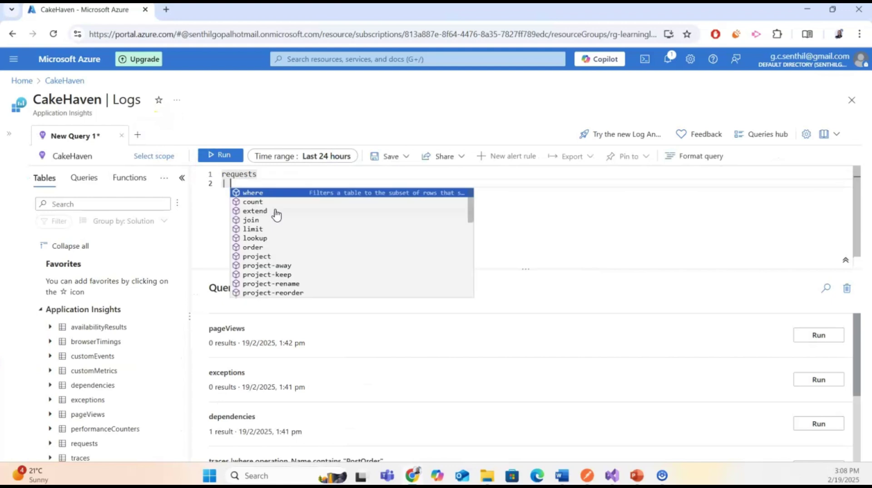
key("BackSpace")
key("BackSpace")
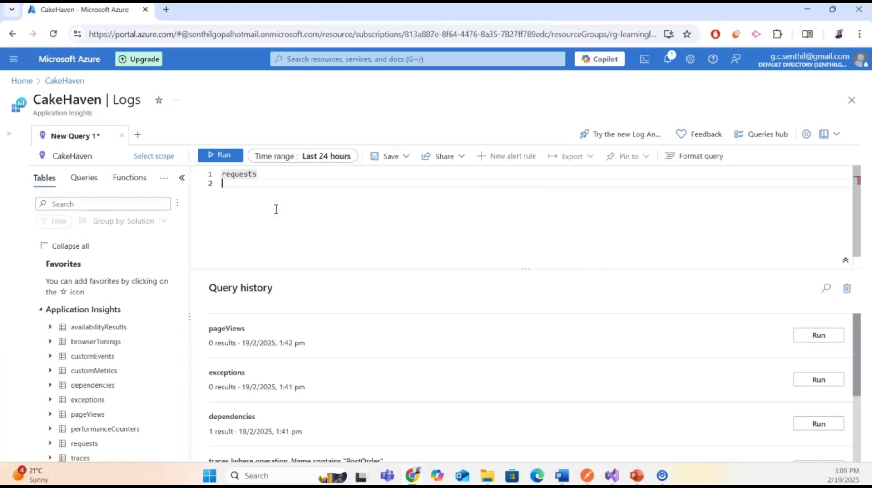
left_click(224, 157)
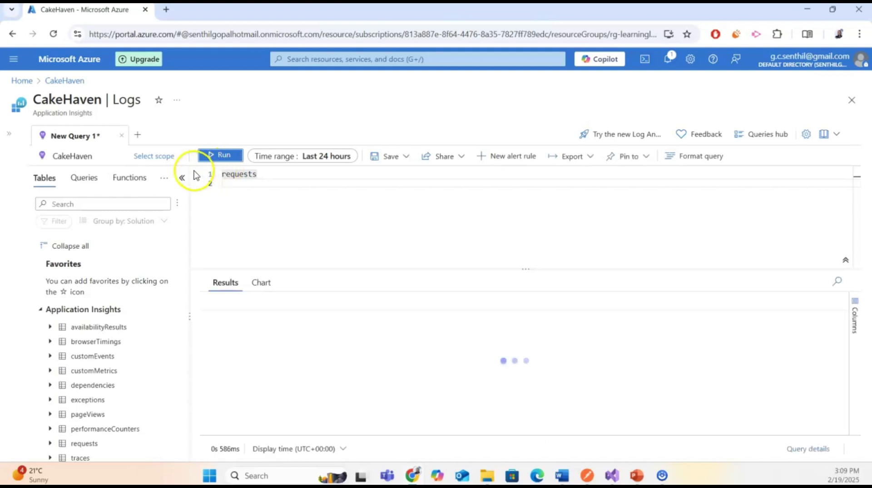
left_click(185, 178)
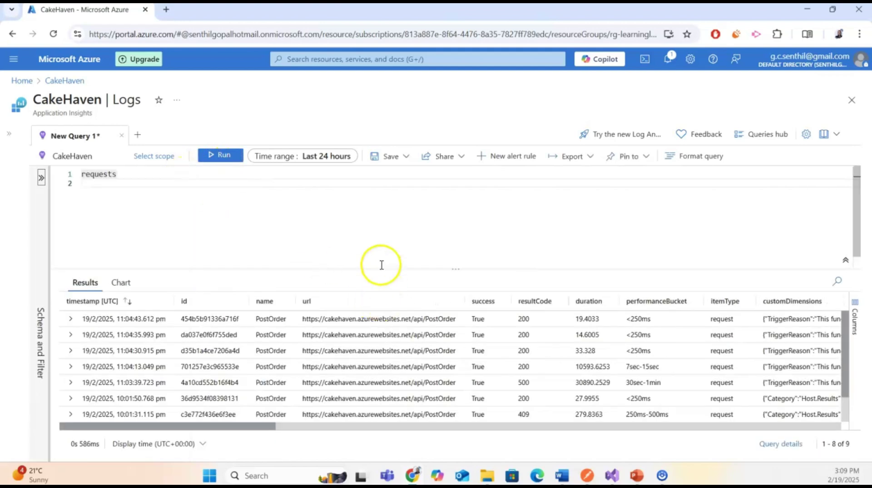
left_click_drag(376, 268, 374, 250)
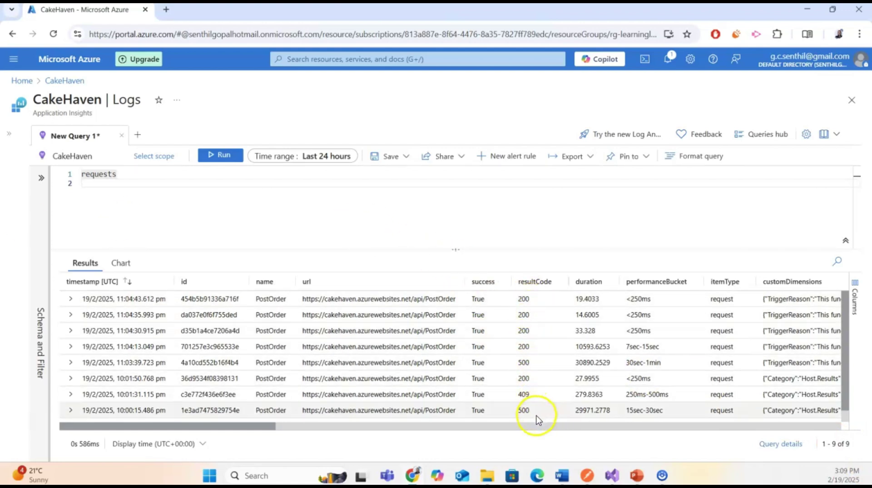
- Extend the requests query with "|summarize count() by resultCode" and run it
left_click(224, 186)
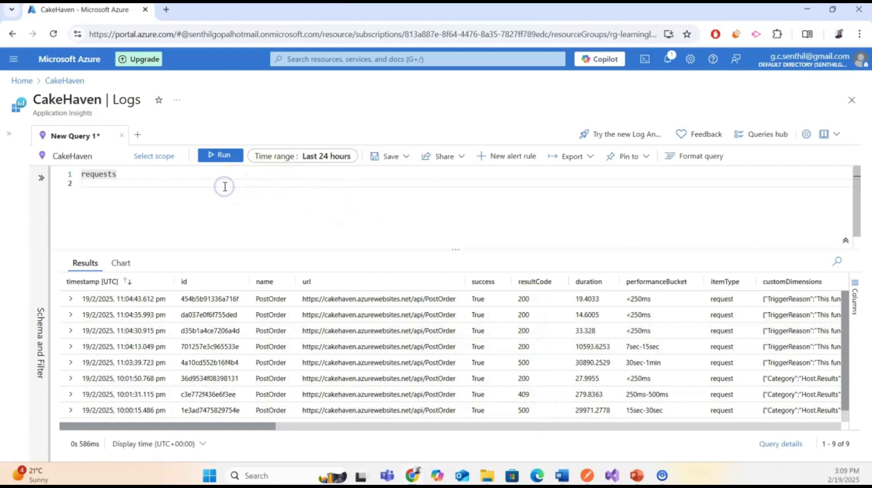
type("|su")
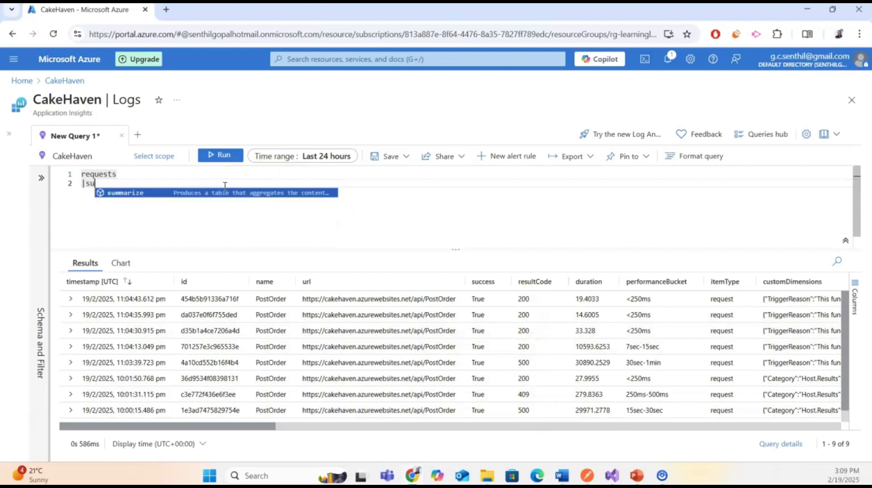
key("Tab")
type("count(")
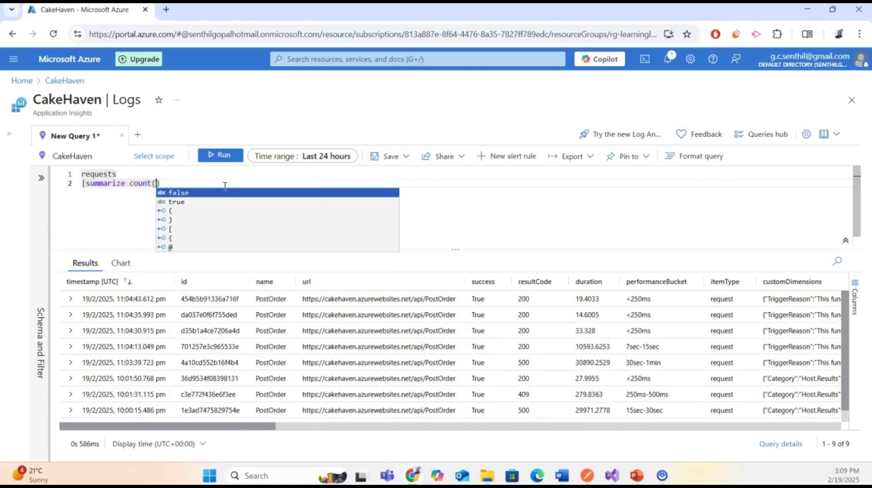
type(") byu")
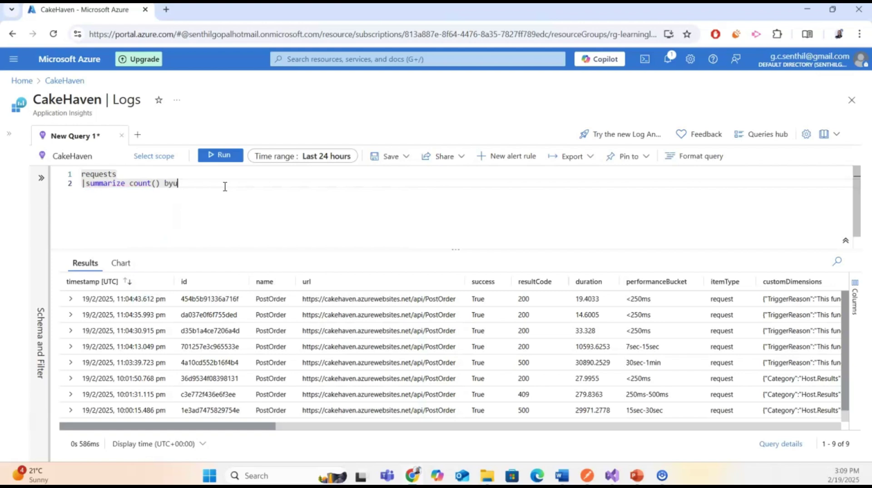
key("BackSpace")
type("res")
key("Tab")
left_click(213, 163)
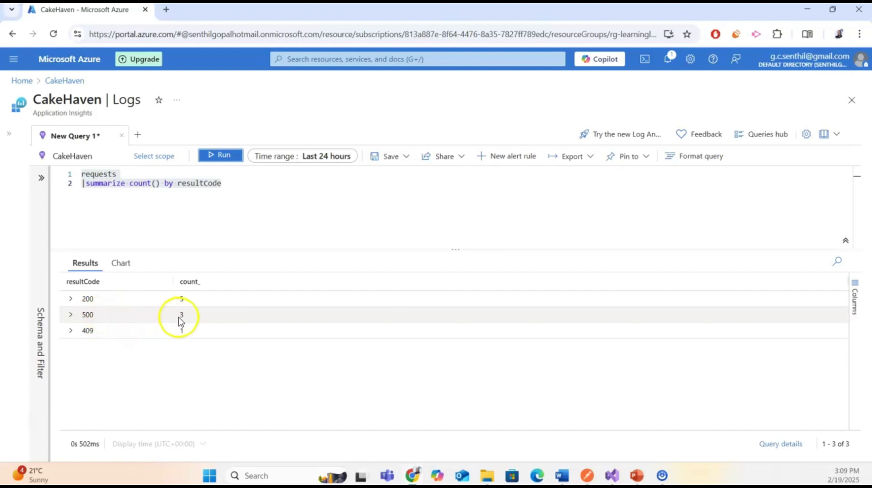
- Run only the "requests" line of the query and examine the duration and performanceBucket columns
left_click(162, 223)
left_click_drag(263, 197, 116, 165)
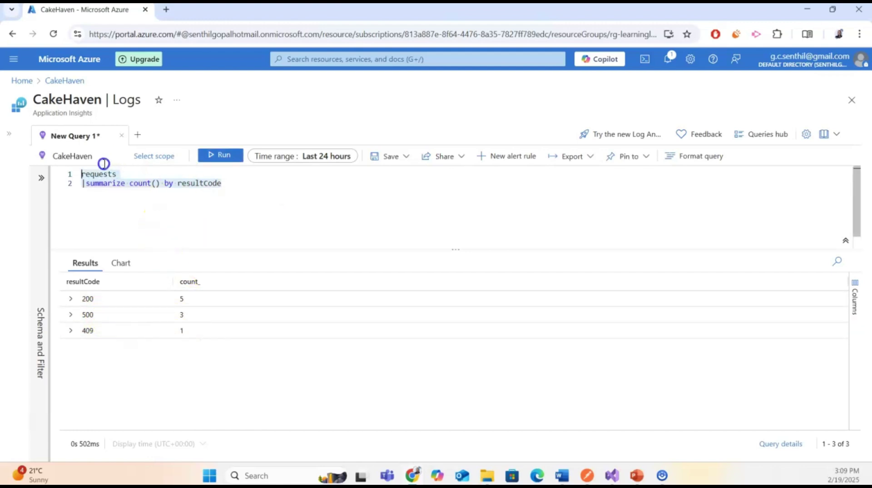
left_click(119, 212)
left_click(208, 155)
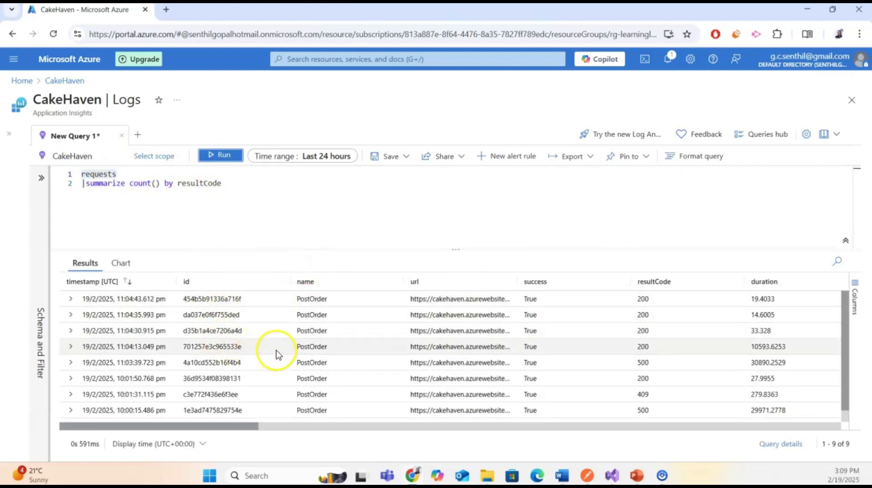
left_click_drag(239, 427, 328, 436)
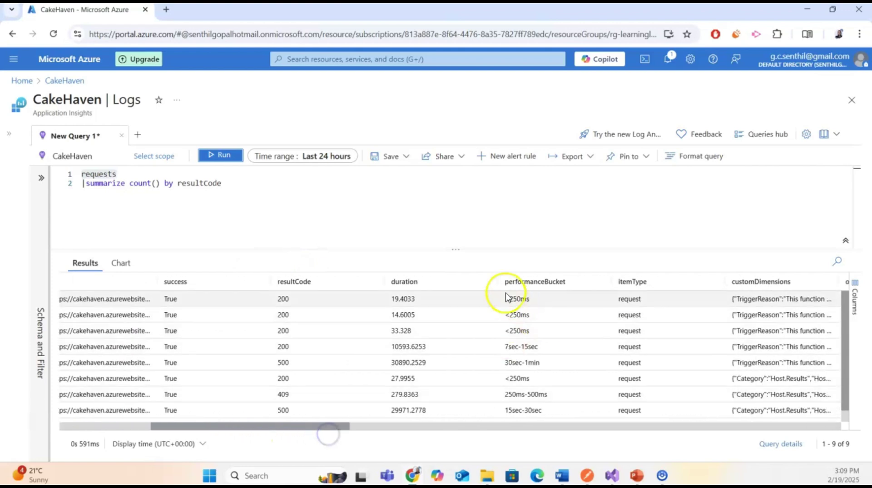
- Change the summarize grouping to performanceBucket and run the query to count requests per bucket
left_click(218, 220)
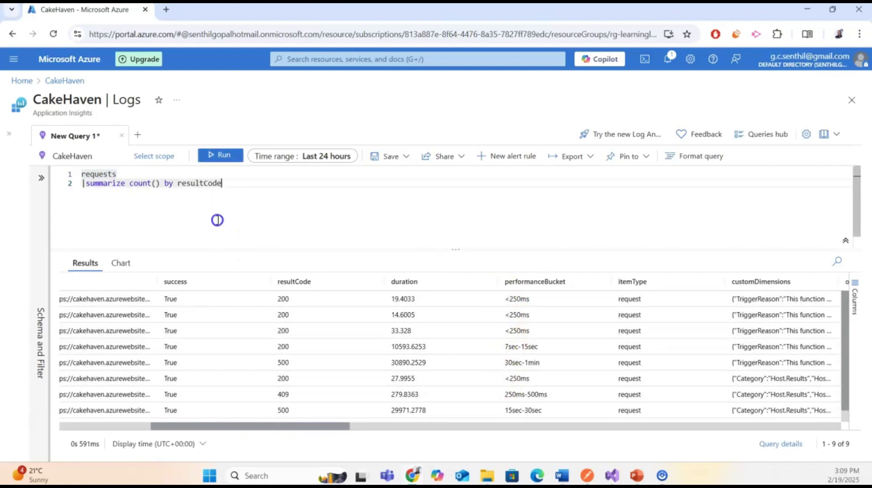
left_click(182, 186)
type("per")
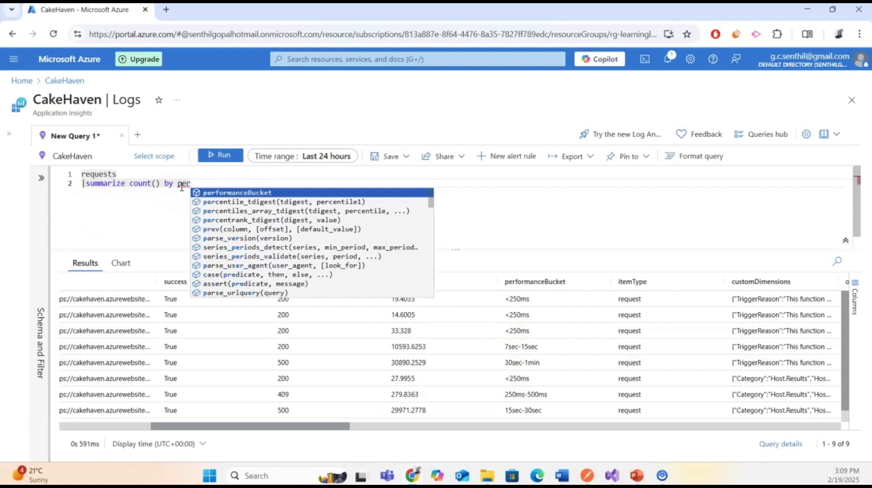
key("Tab")
left_click(220, 156)
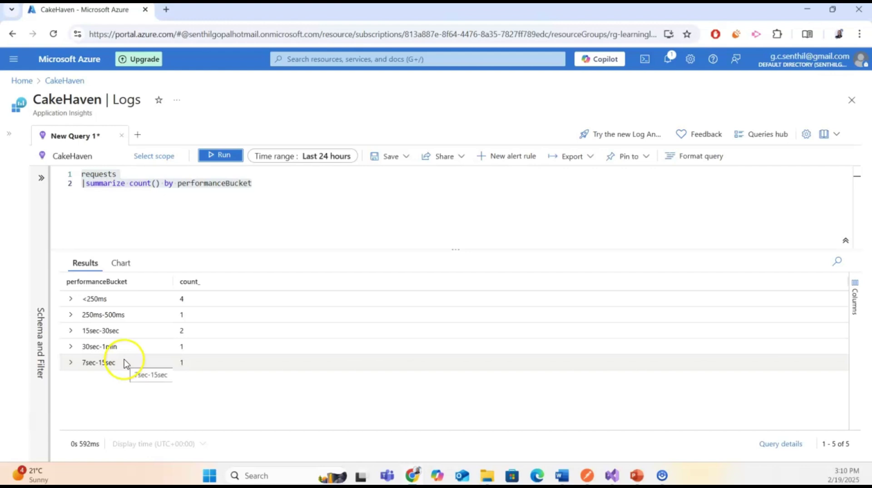
- Rerun both lines of the query that counts requests by performanceBucket
left_click(117, 214)
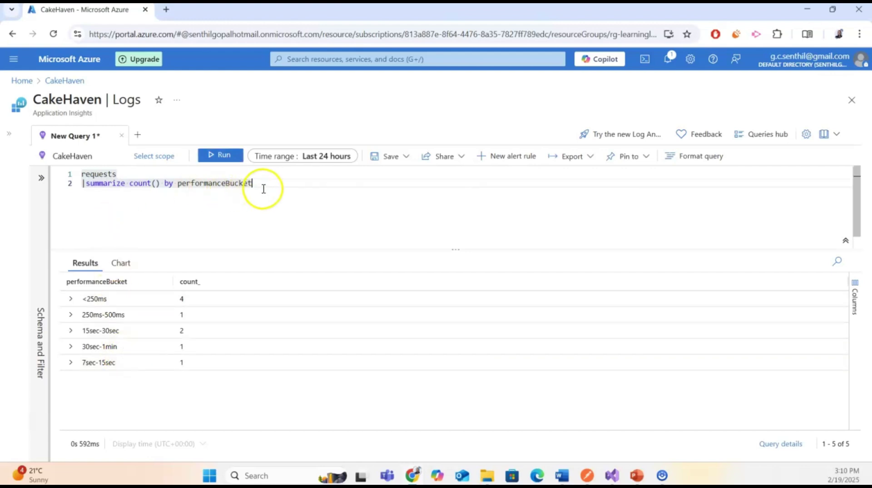
left_click_drag(264, 189, 86, 182)
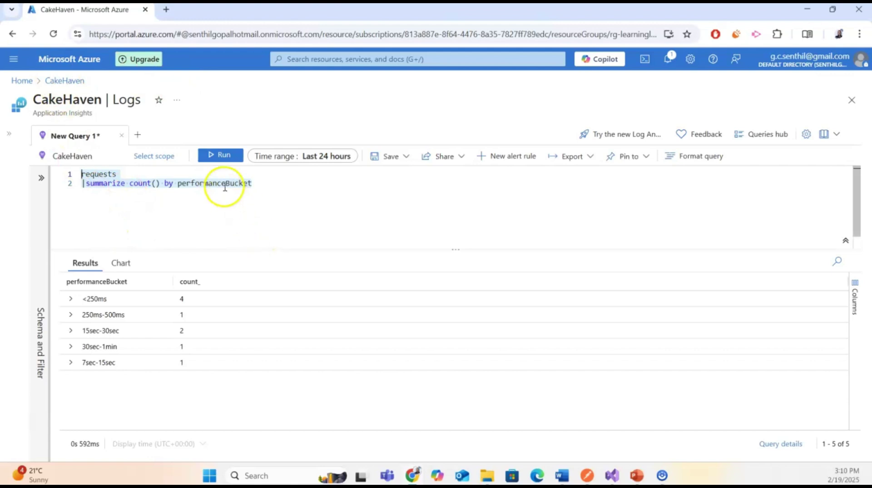
left_click(265, 190)
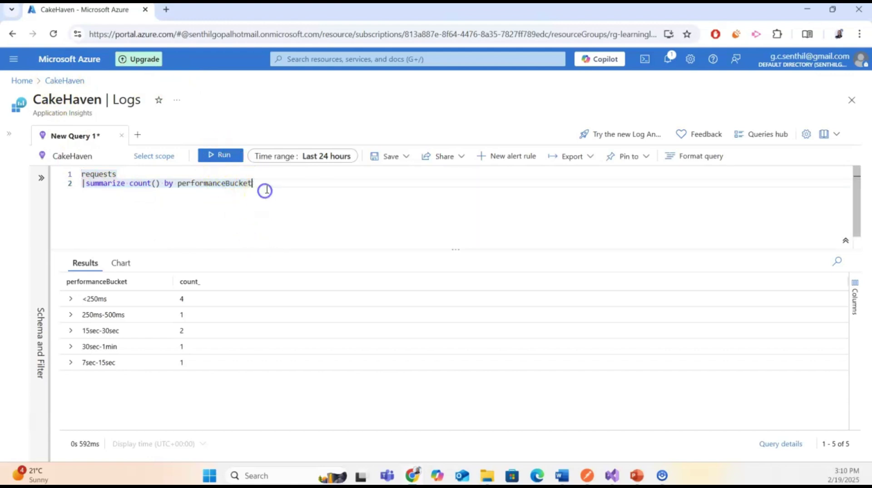
left_click_drag(263, 181, 115, 172)
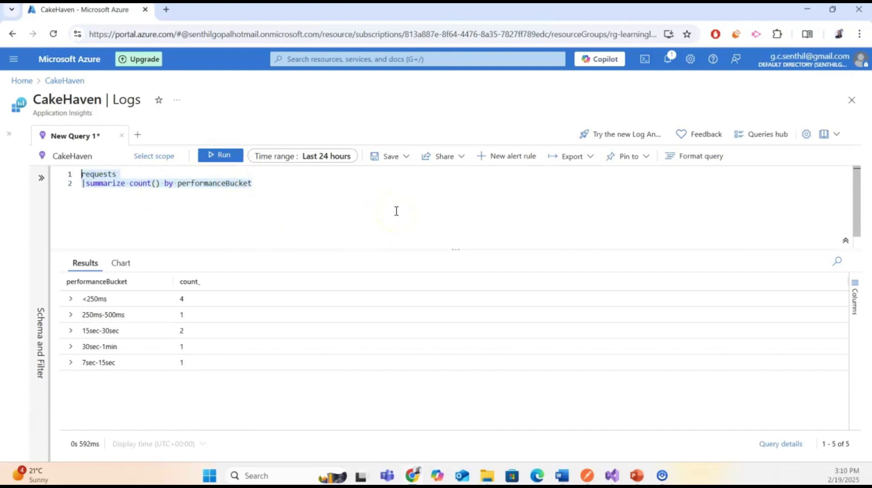
left_click(220, 154)
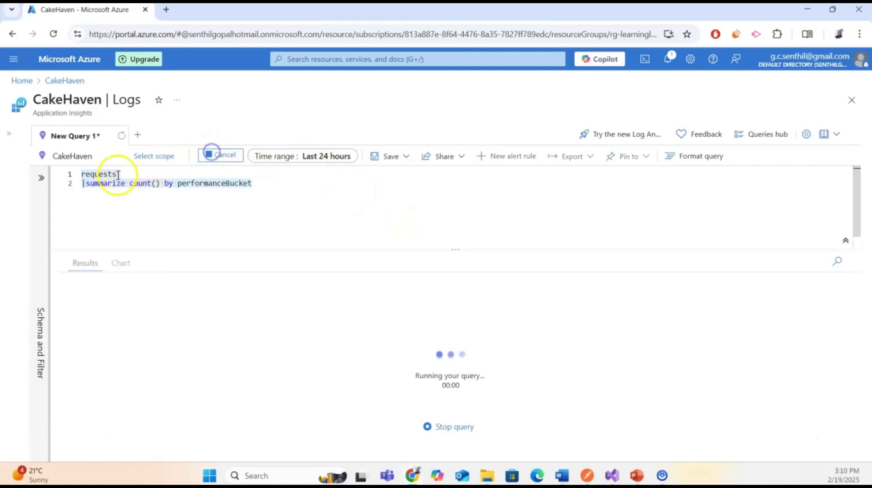
- Run only the "requests" line of the query and look through the columns of the returned request records
left_click(78, 174)
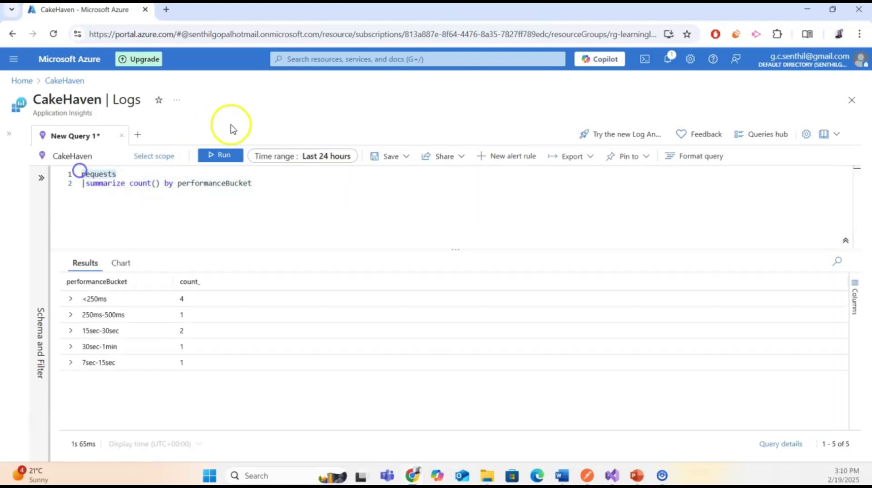
left_click(222, 155)
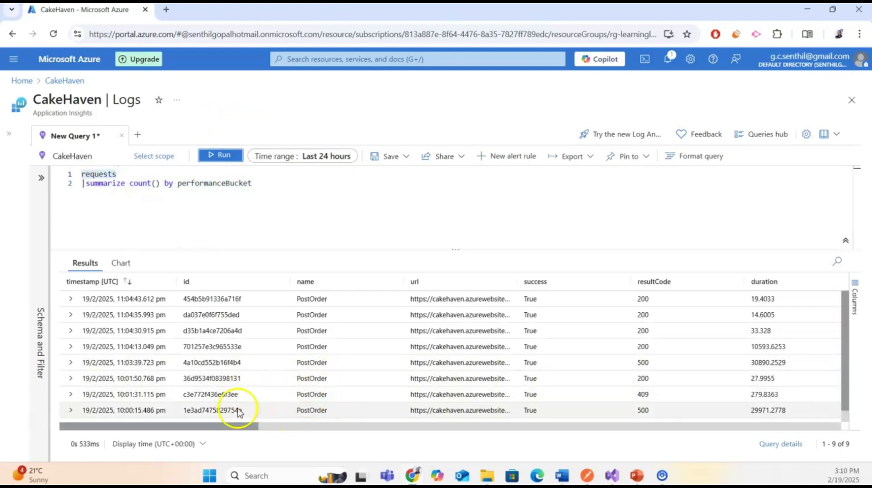
left_click(267, 422)
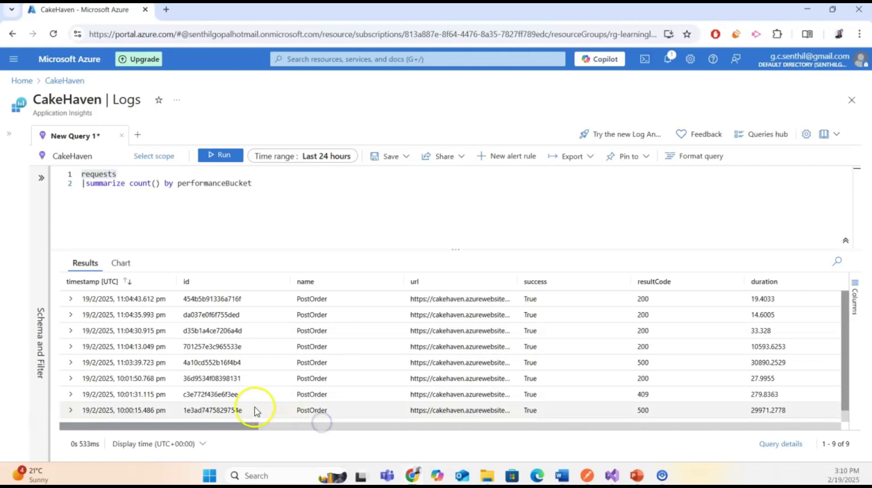
left_click_drag(214, 423, 192, 396)
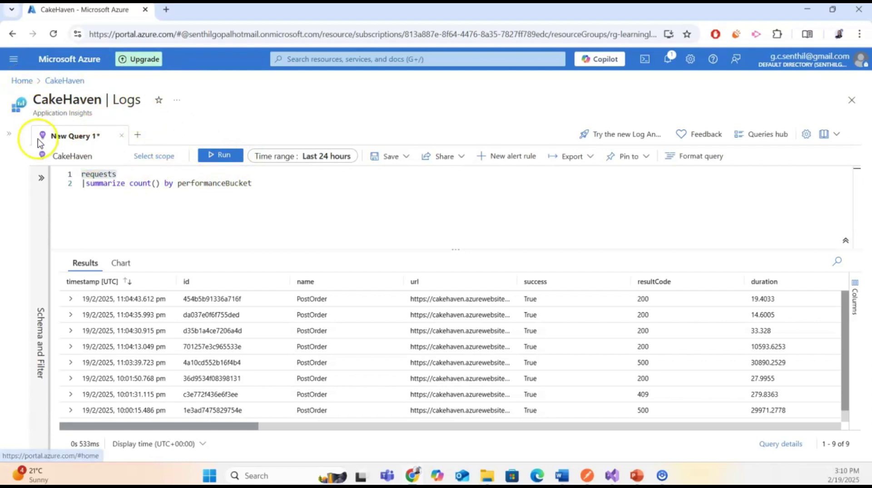
- Discard the unsaved query and open the Logs page of the DefaultWorkspace Log Analytics workspace, closing the Queries hub
left_click(14, 132)
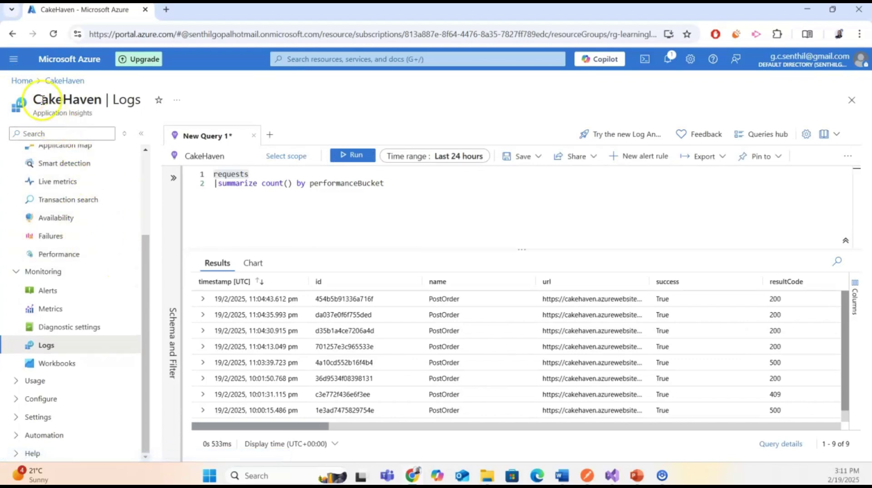
left_click(21, 80)
left_click(486, 117)
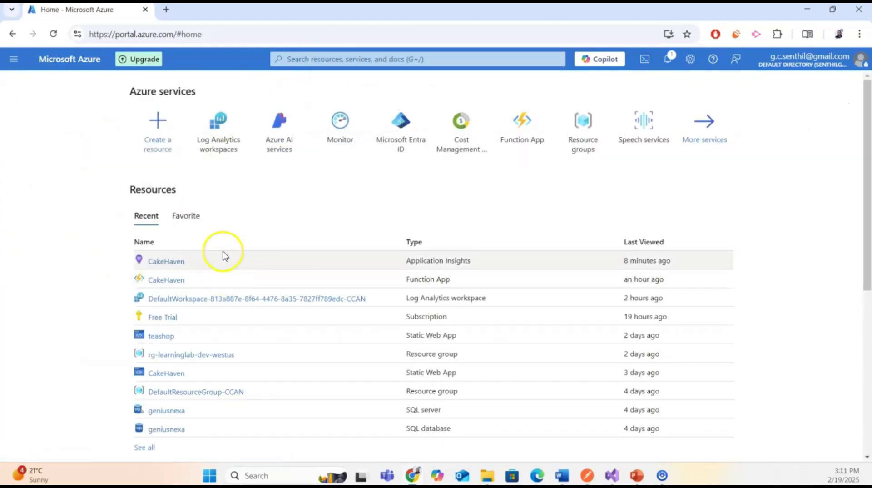
left_click(206, 299)
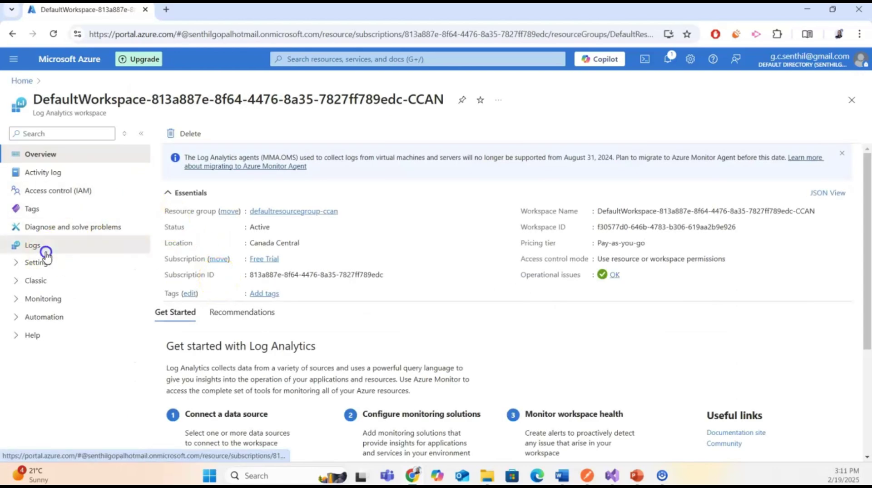
left_click(65, 254)
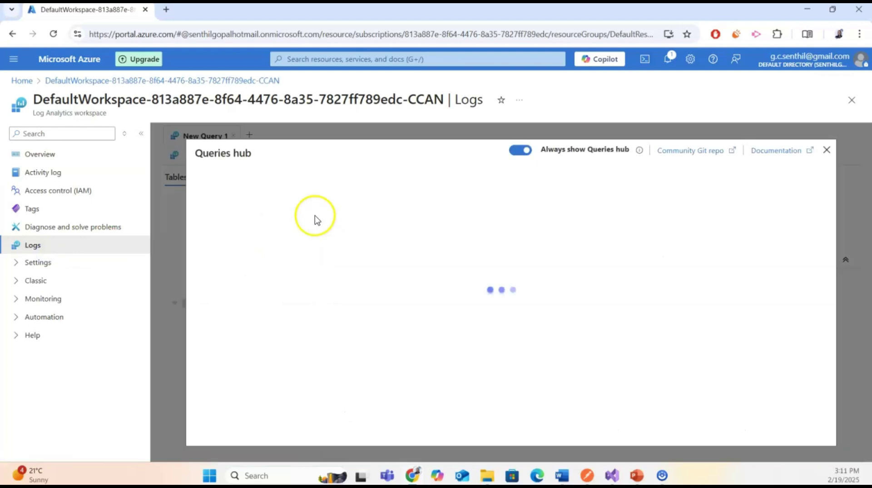
left_click(827, 150)
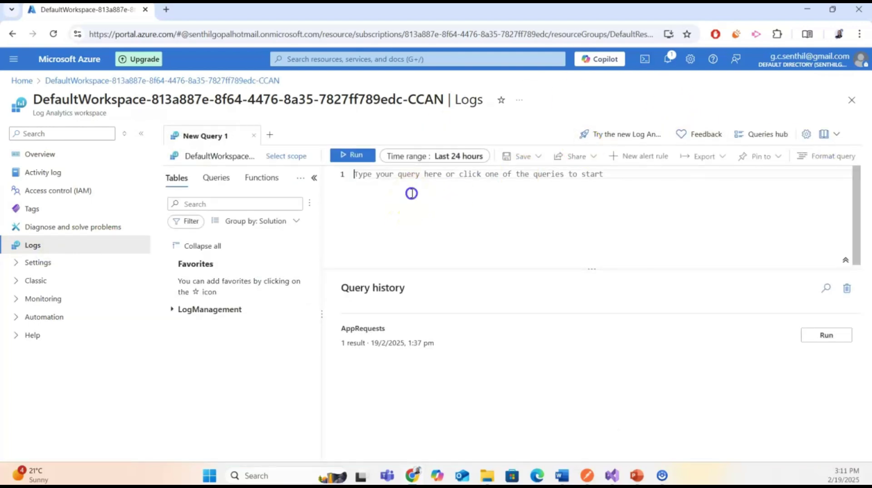
- Run the query "AppRequests" in the workspace and examine the ResultCode, DurationMs and PerformanceBucket columns
left_click(410, 194)
type("app")
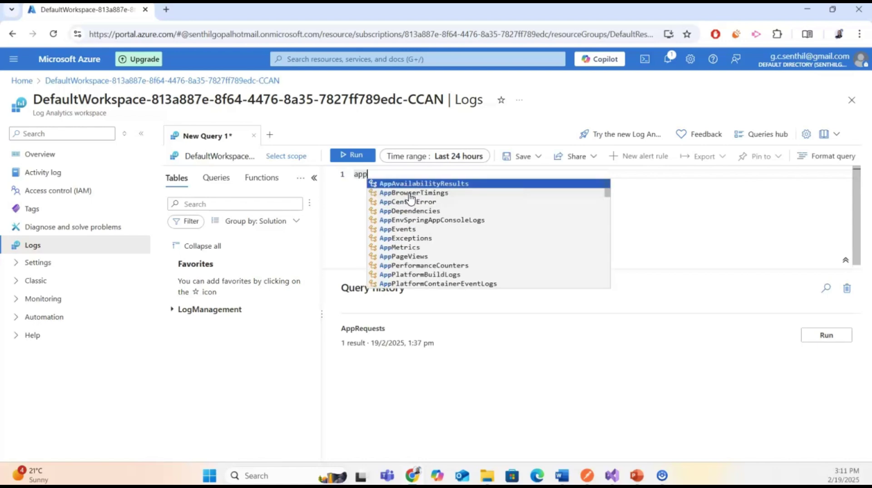
type("req")
key("Return")
key("Return")
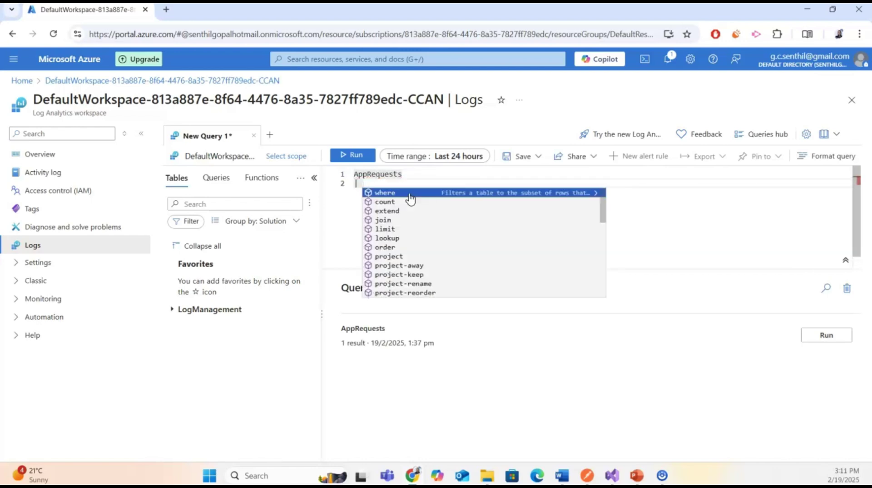
key("BackSpace")
left_click(353, 156)
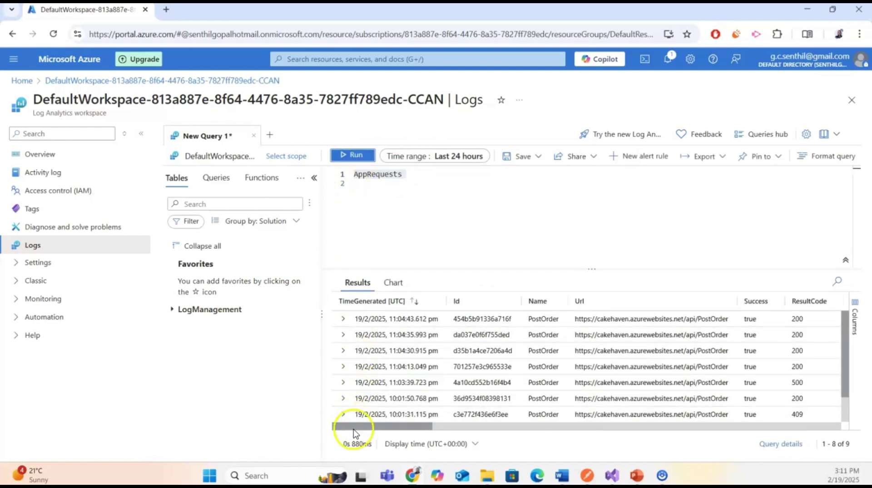
left_click_drag(355, 432, 418, 429)
- Extend the AppRequests query with "| summarize count() by ResultCode" and "| render columnchart", run it and inspect the chart's columns
left_click(417, 243)
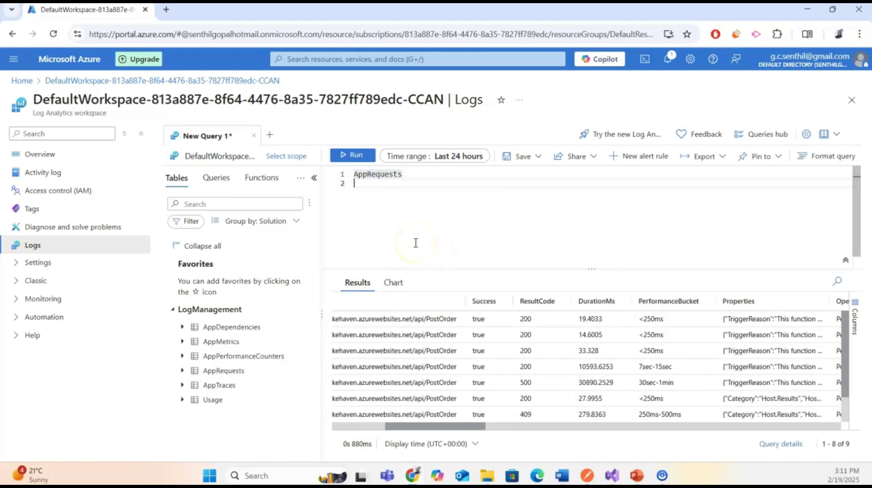
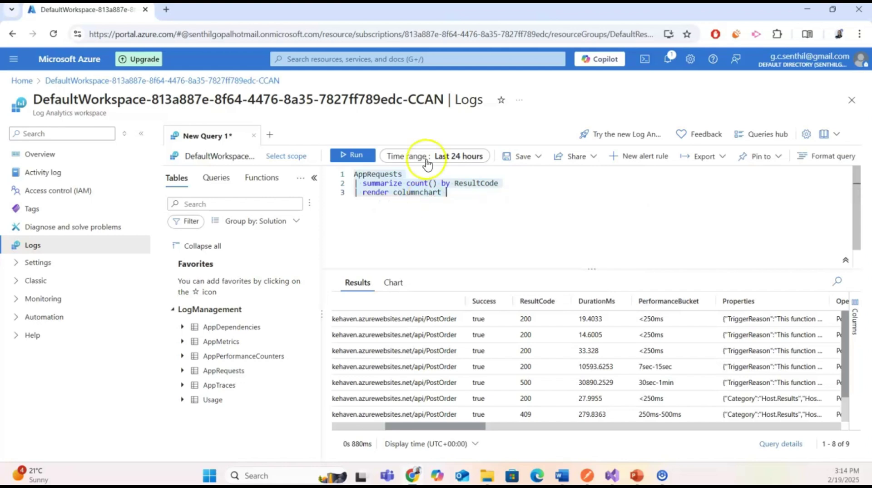
left_click(354, 155)
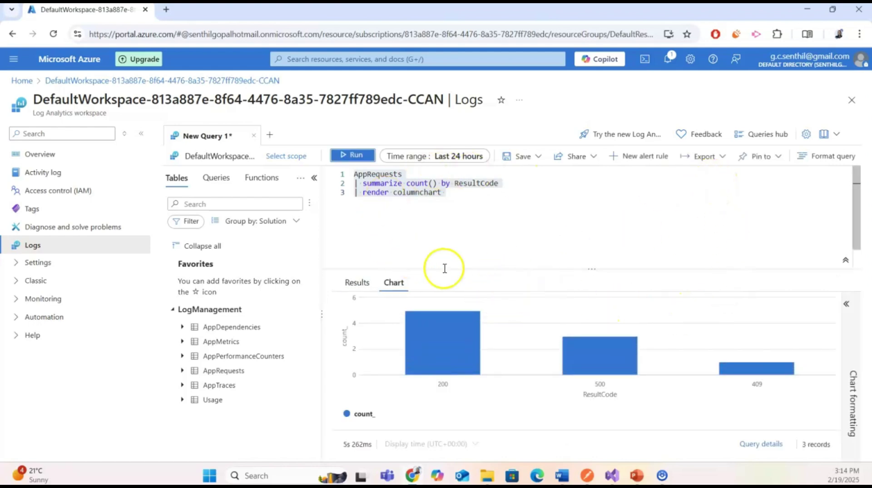
mouse_move(446, 337)
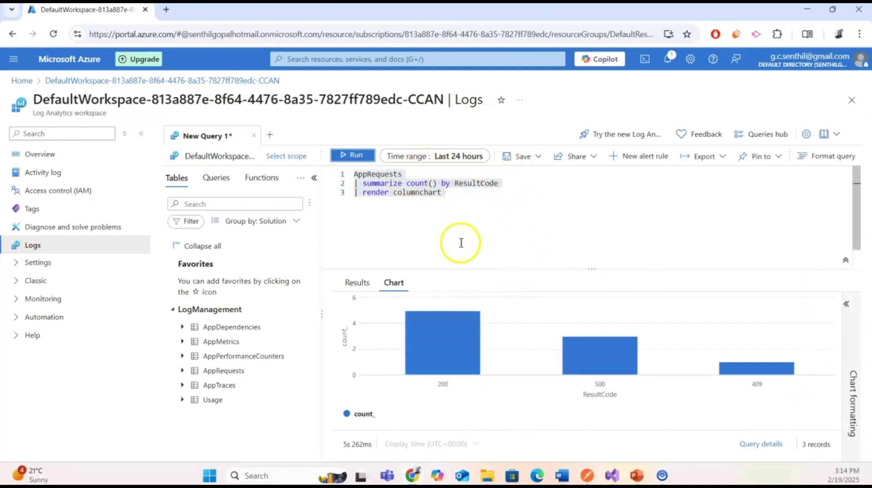
mouse_move(575, 353)
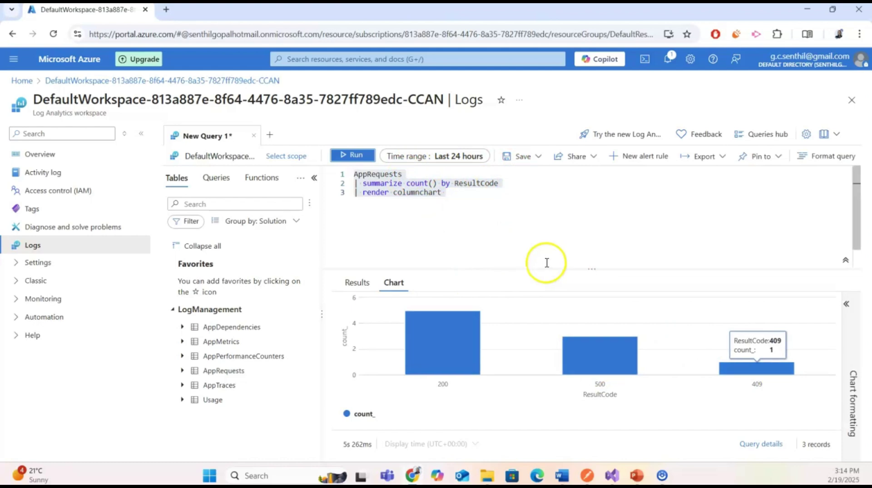
- Change the query to AppRequests with "|where Name contains "PostOrder"" and "|count", and run it
left_click_drag(477, 213, 445, 195)
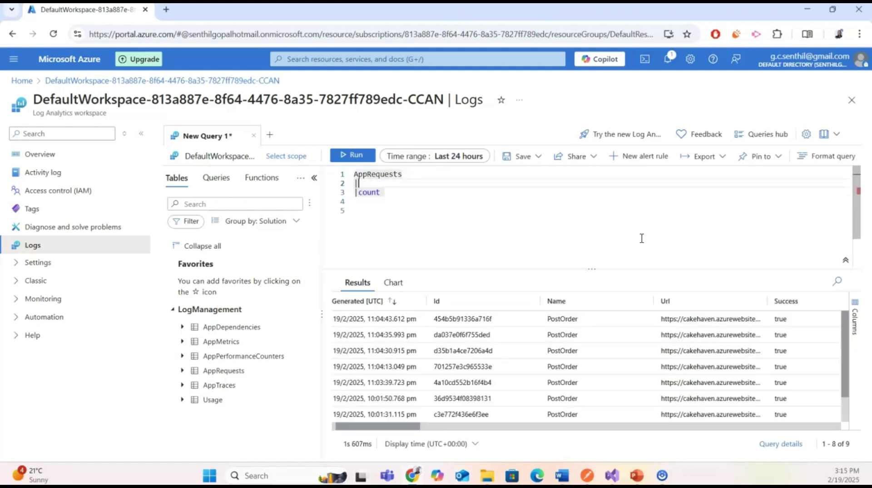
type("where ")
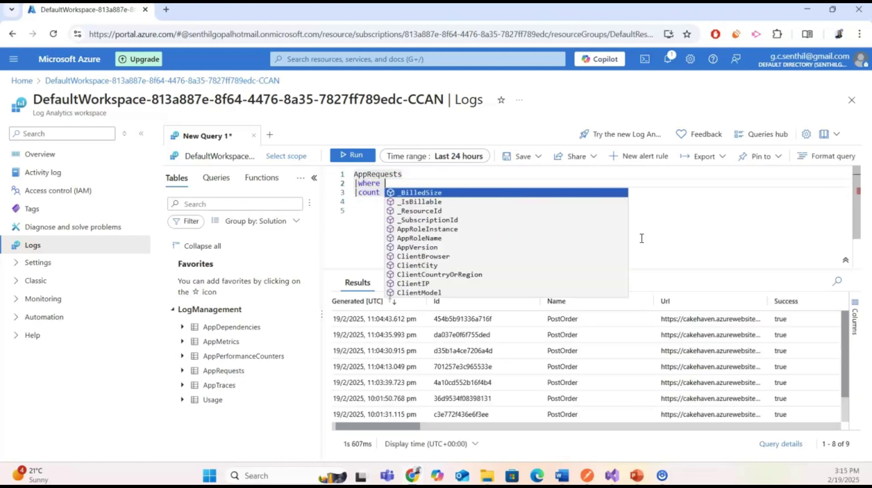
type("Name contains \"PostOrder")
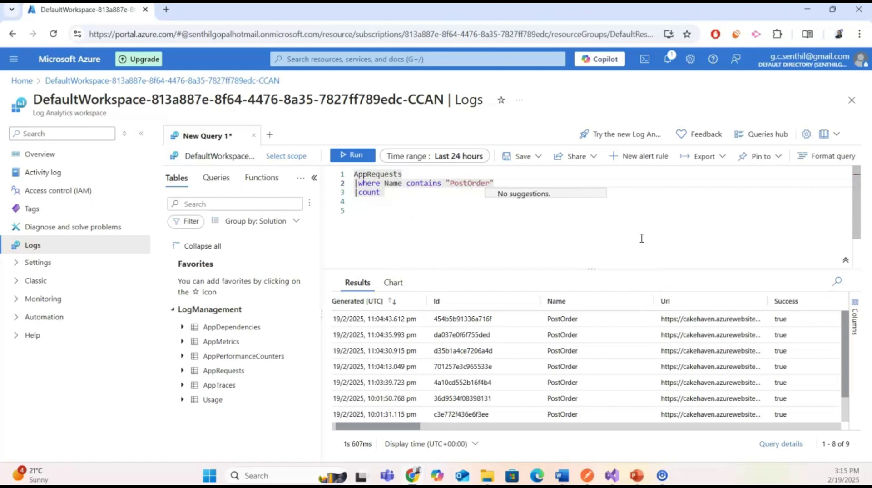
left_click(357, 155)
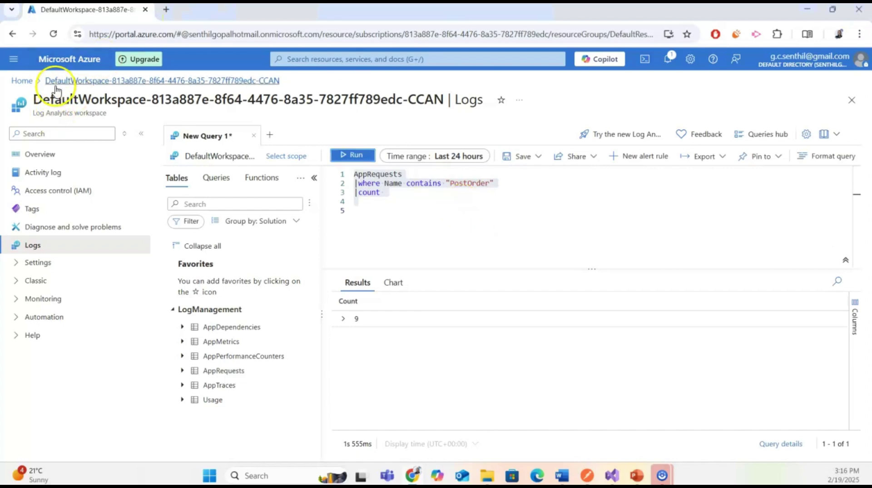
- Discard the query edits and examine the settings of the CakeHaven function app's App Service plan, including scale up and scale out
left_click(21, 81)
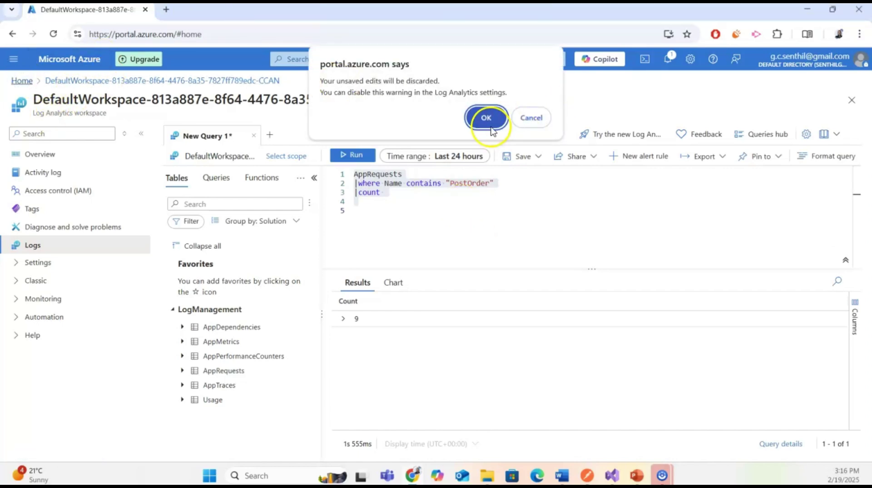
left_click(488, 113)
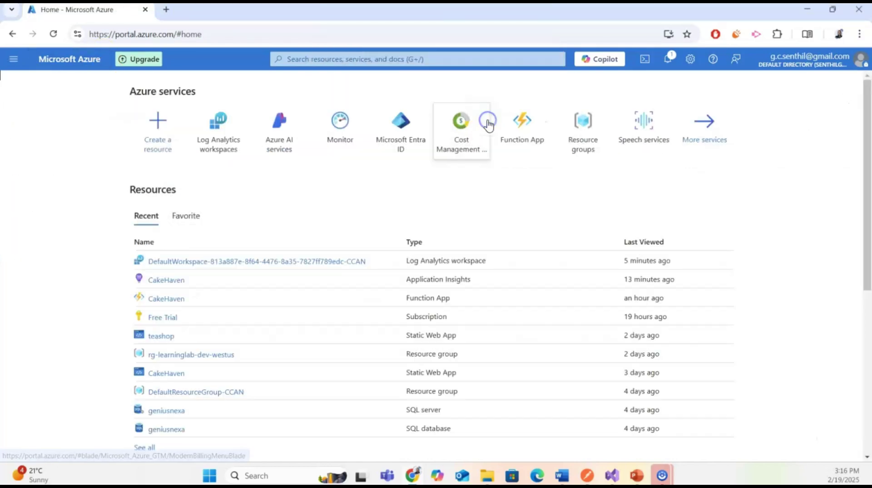
left_click(165, 300)
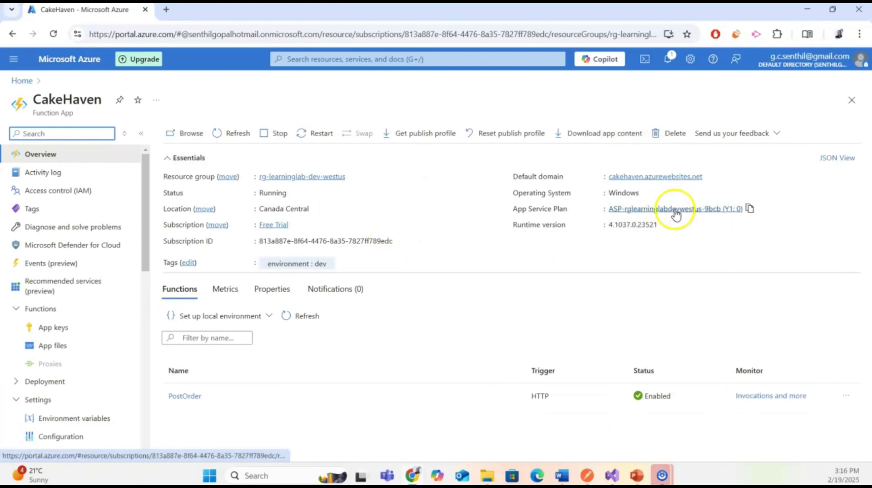
left_click(670, 233)
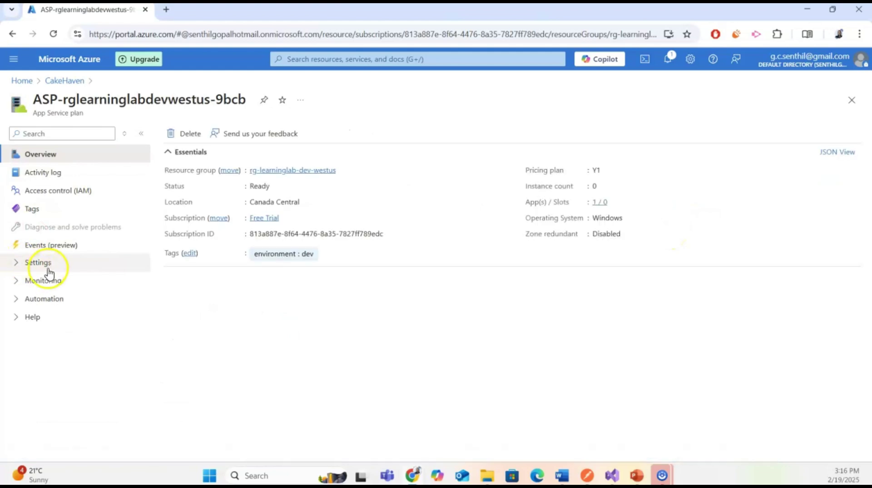
left_click(46, 267)
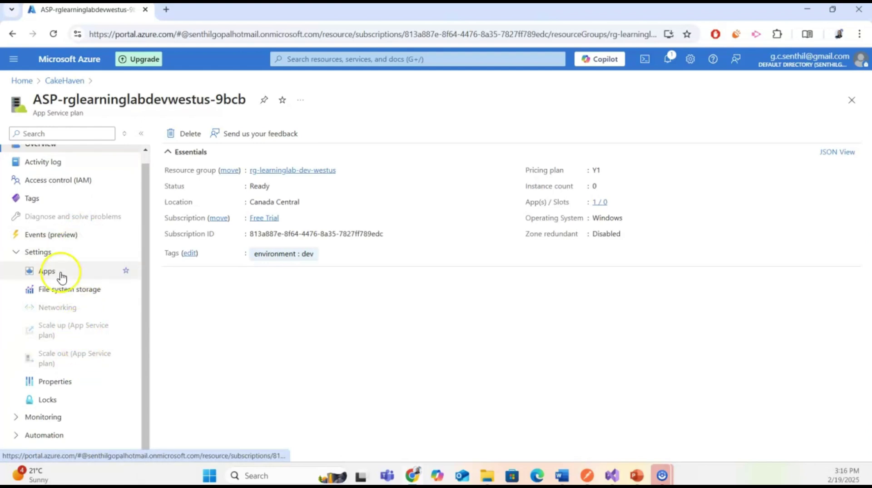
left_click(55, 83)
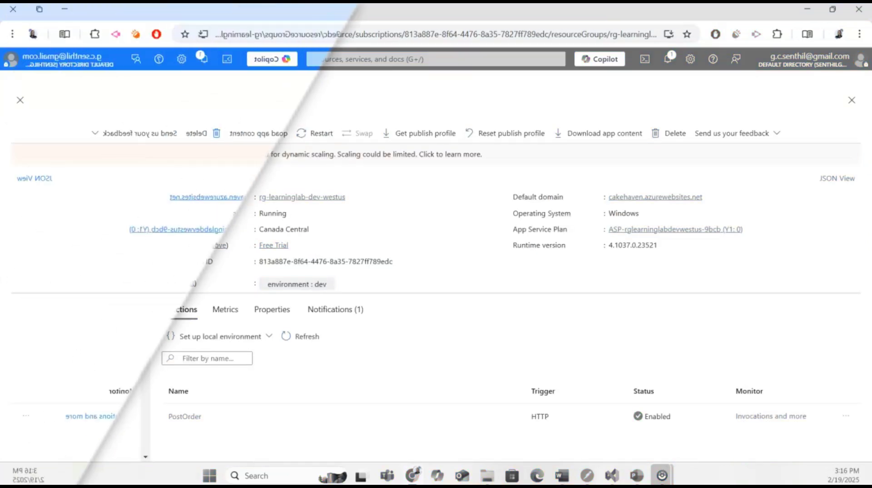
- Start creating a new Function App to compare the available hosting plans
left_click(25, 81)
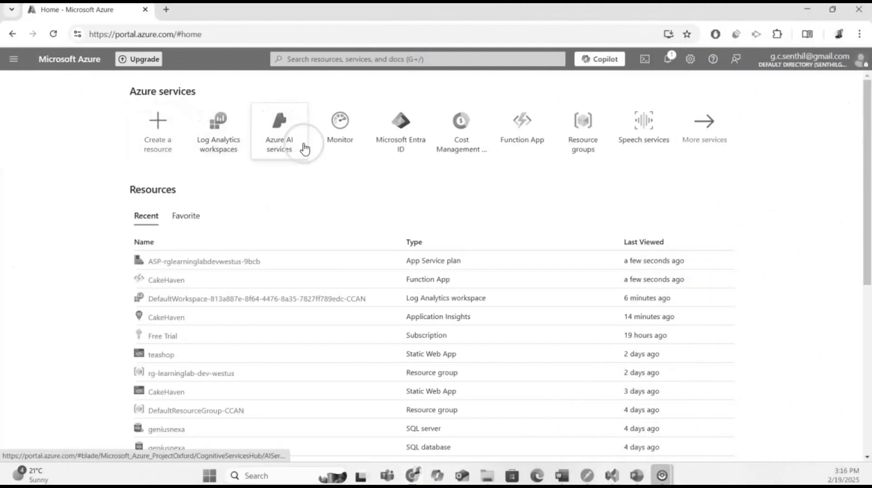
left_click(523, 139)
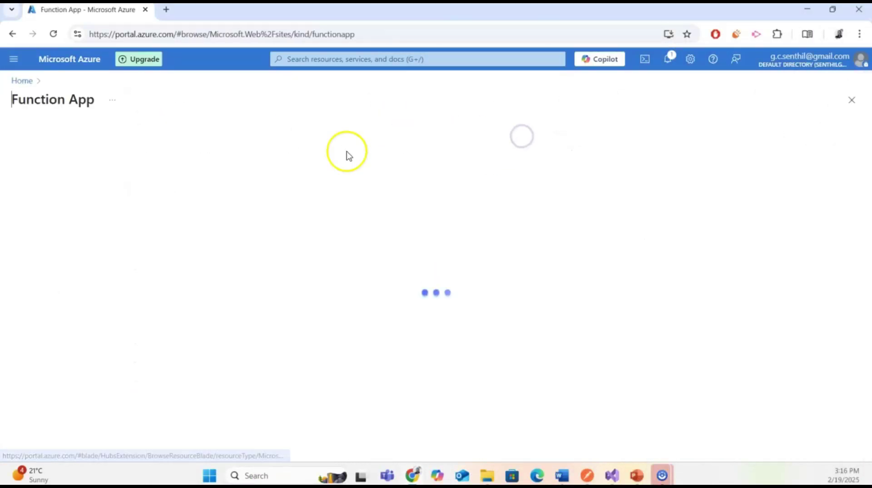
left_click(45, 134)
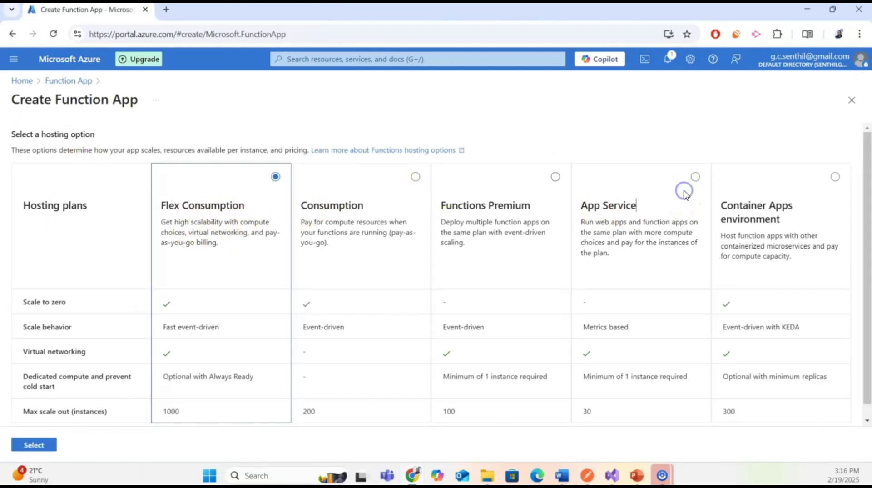
- Choose the App Service hosting plan for the new Function App and continue to its configuration
left_click(695, 177)
scroll(553, 243, "down", 1)
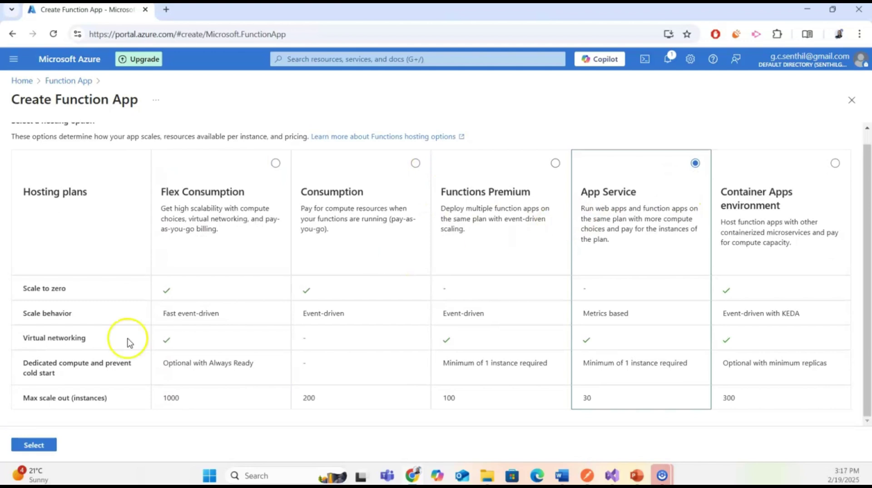
left_click(37, 445)
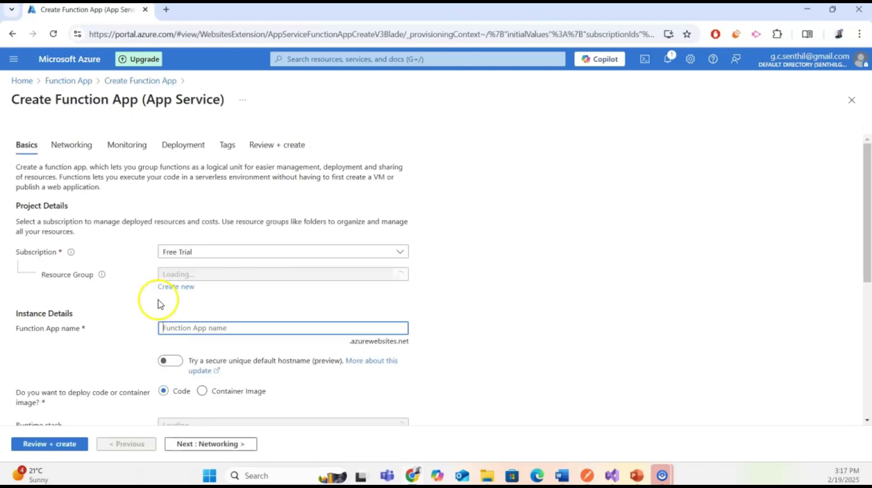
- Assign the function app to the resource group rg-learninglab-dev-westus and name it FuncAppWithServicePlan
left_click(250, 274)
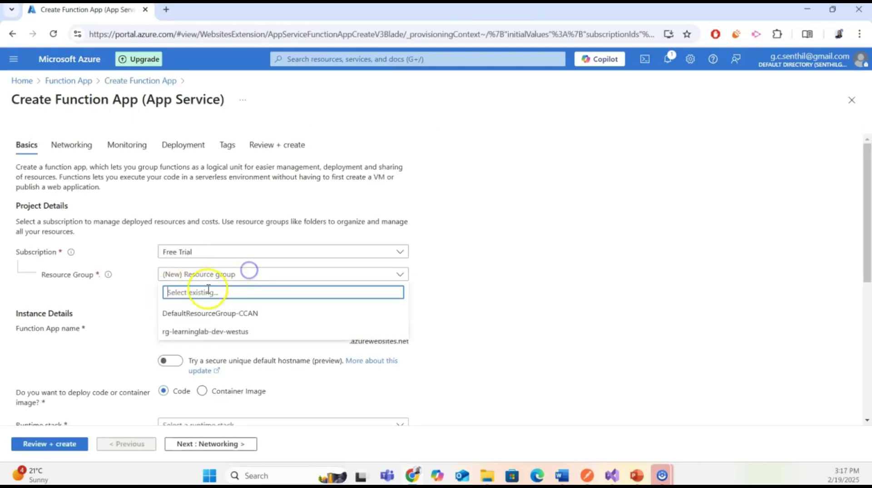
left_click(191, 330)
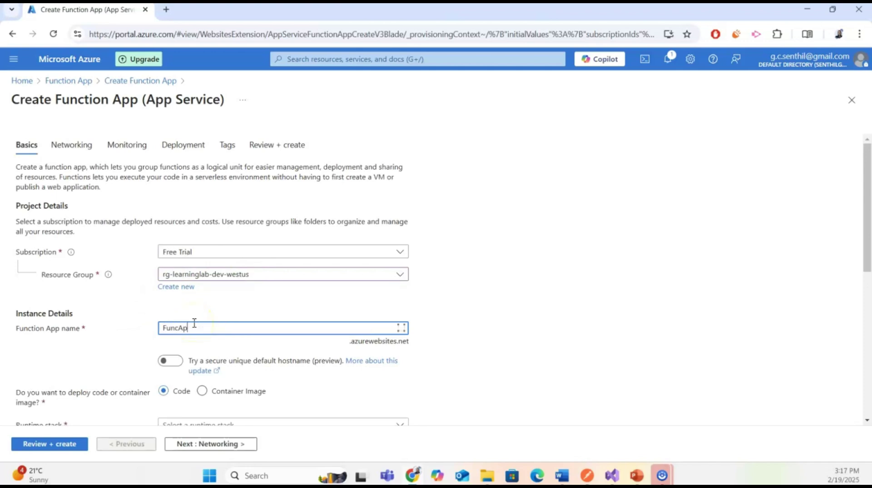
type("FuncAppWithServicePlan")
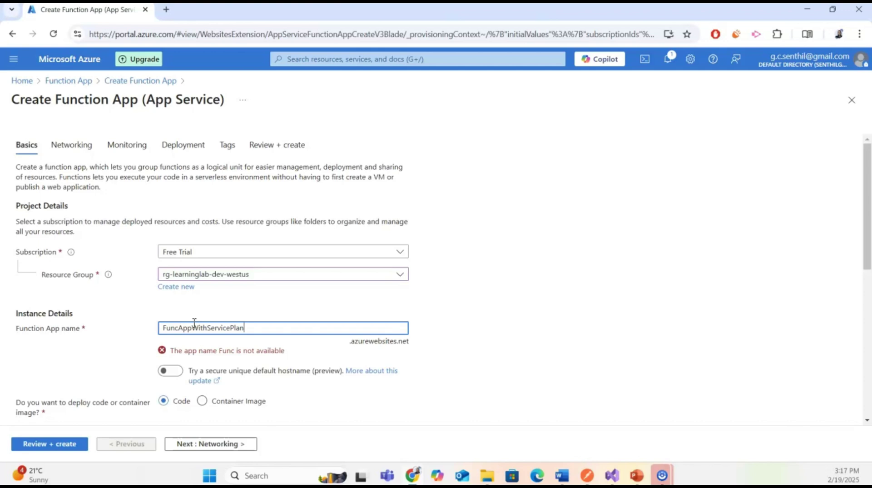
left_click(254, 371)
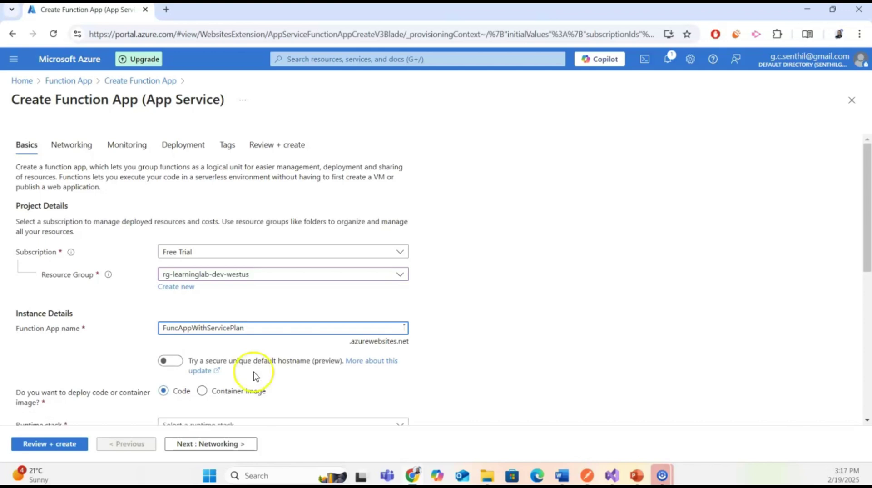
left_click(513, 328)
- Set the function app's runtime stack to .NET
scroll(513, 328, "down", 2)
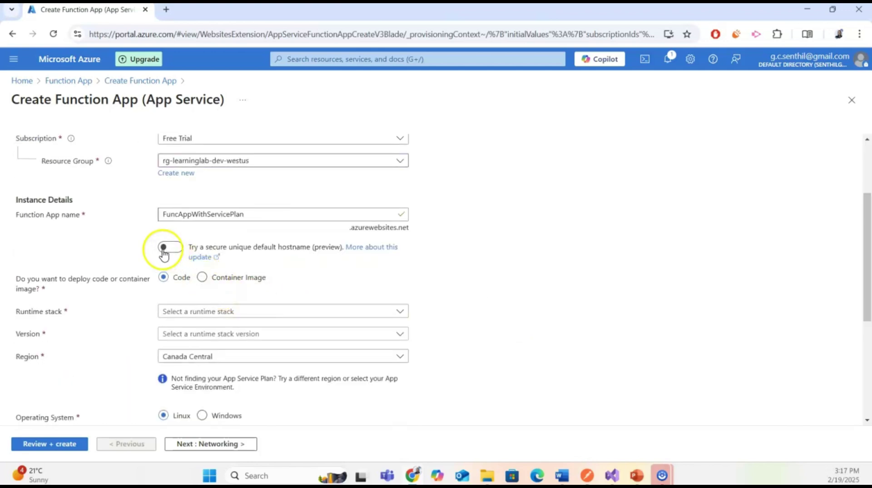
left_click(201, 321)
left_click(183, 351)
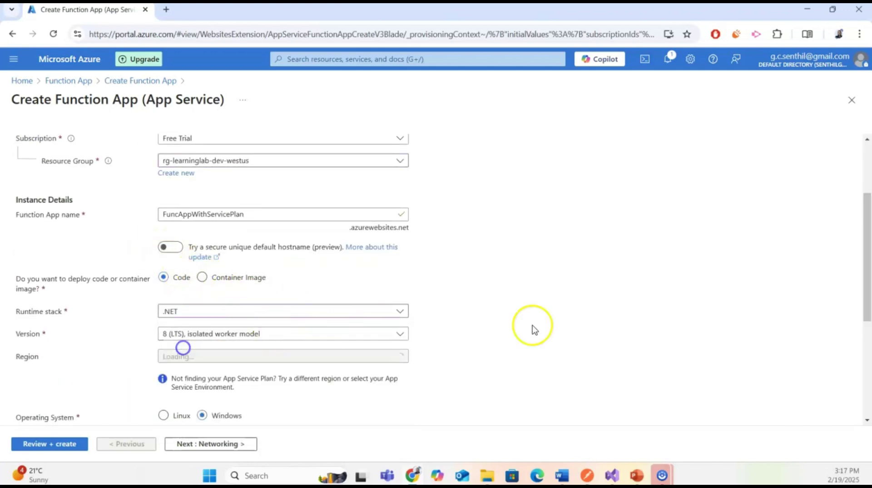
- Examine the Windows plan choices and the available pricing plans, keeping the Free F1 plan
scroll(539, 326, "down", 2)
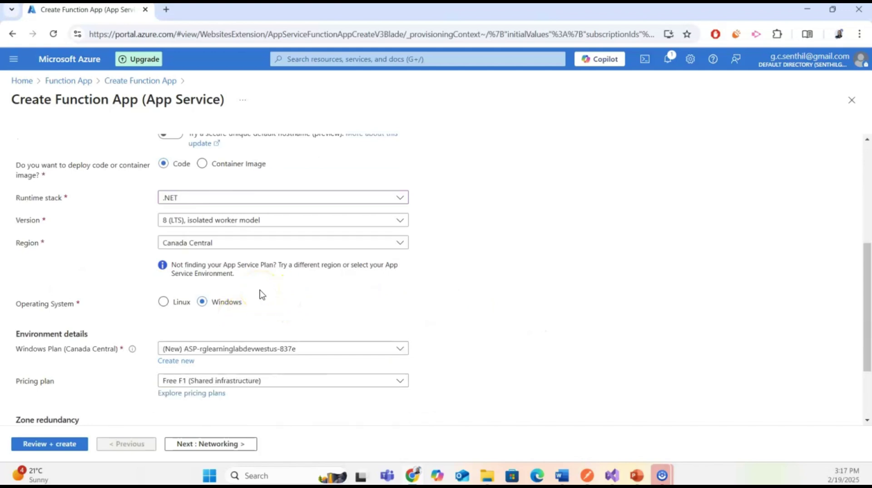
scroll(402, 313, "down", 1)
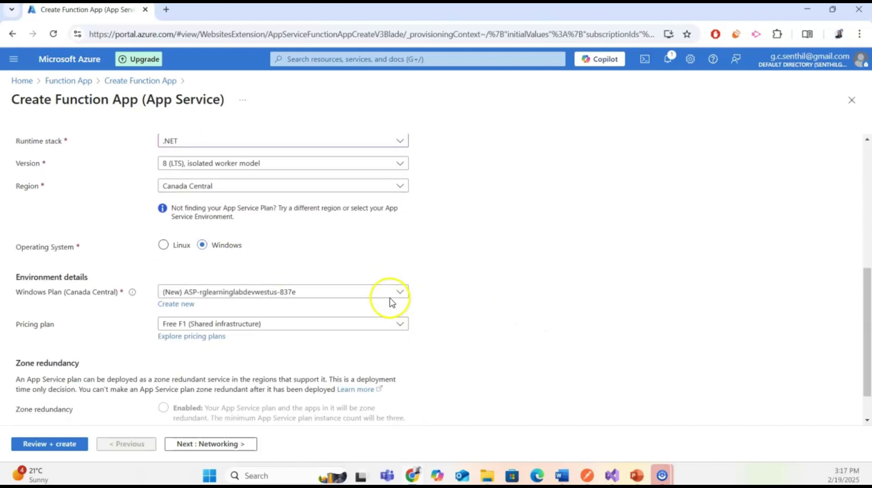
left_click(269, 291)
left_click(497, 265)
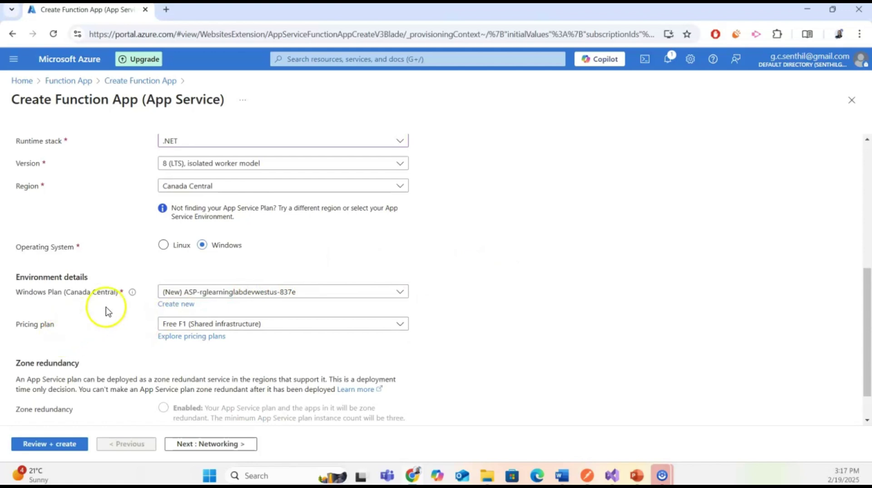
scroll(142, 344, "down", 1)
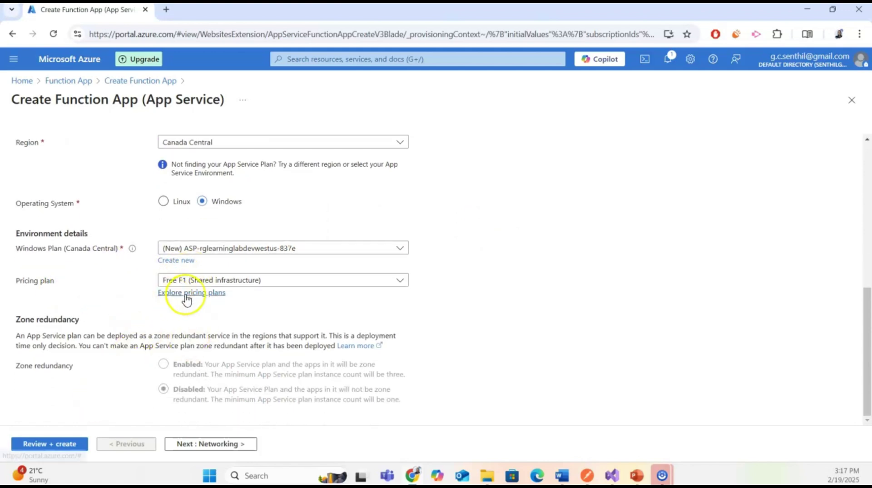
left_click(218, 280)
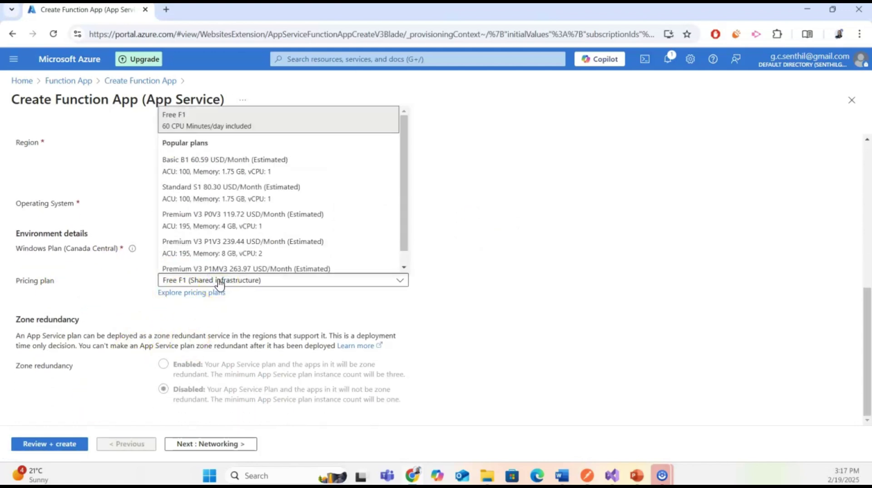
left_click(292, 149)
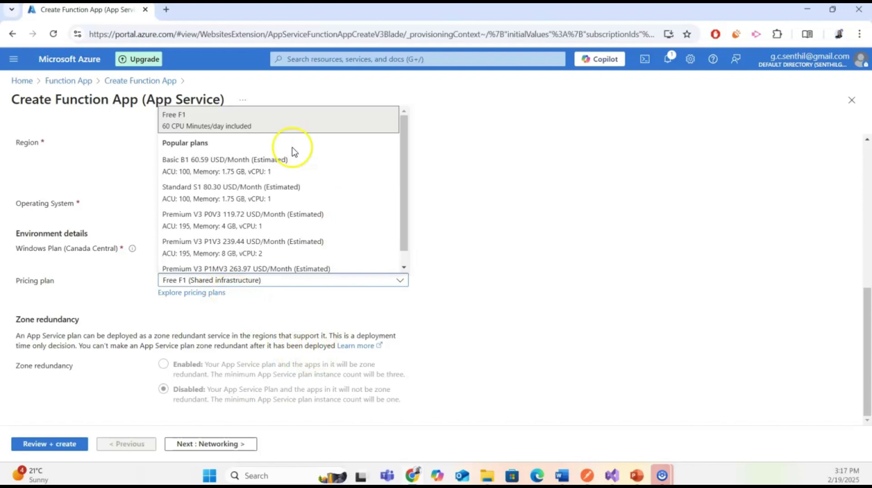
left_click(269, 133)
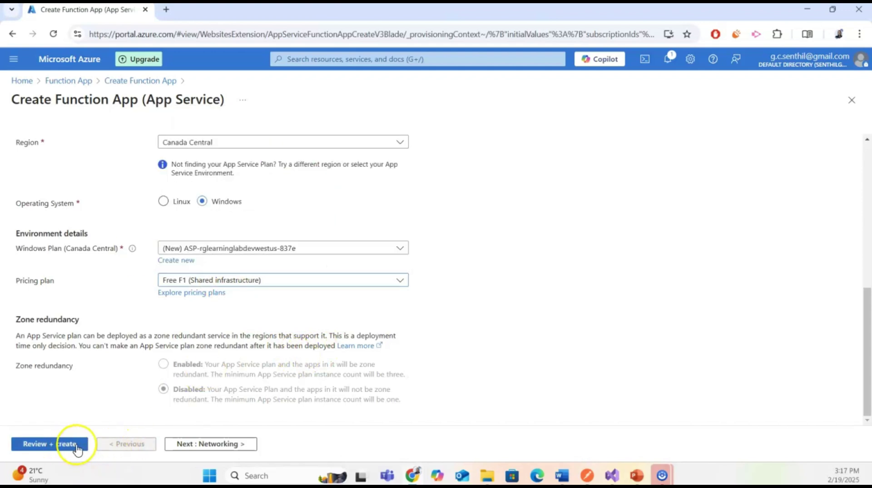
- Keep the default networking settings and use the existing CakeHaven (Canada Central) resource for Application Insights
left_click(214, 444)
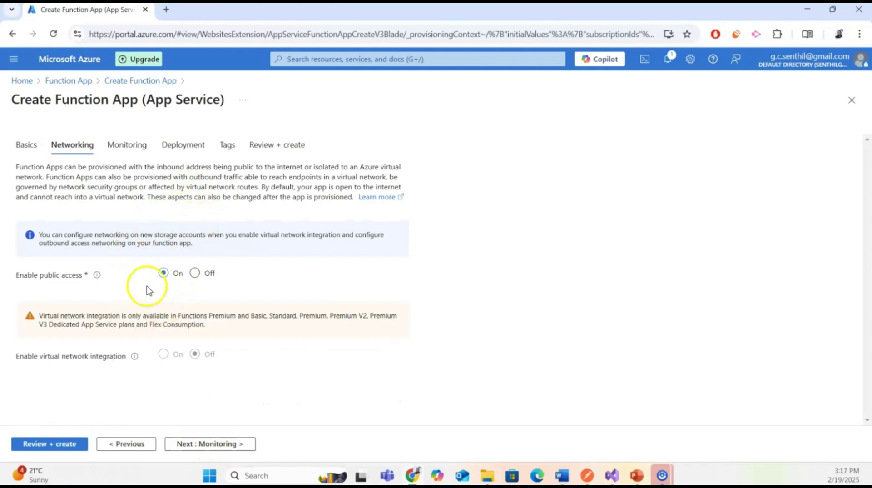
left_click(215, 445)
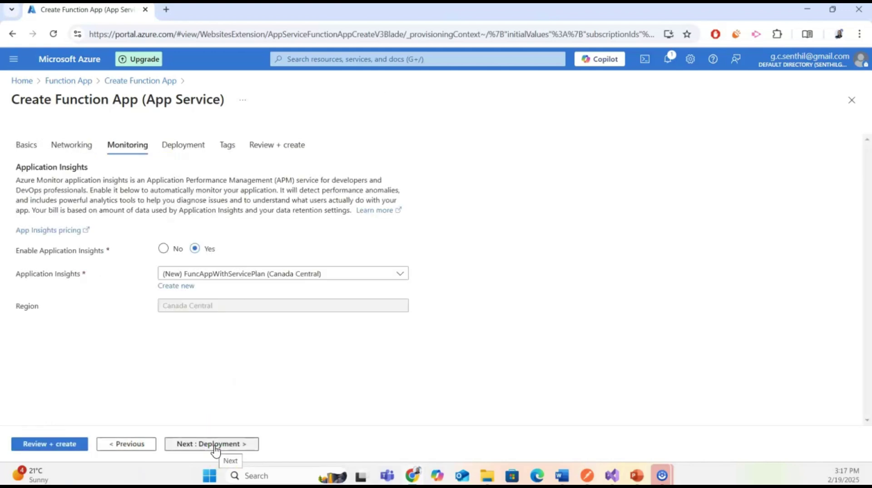
left_click(298, 274)
left_click(234, 331)
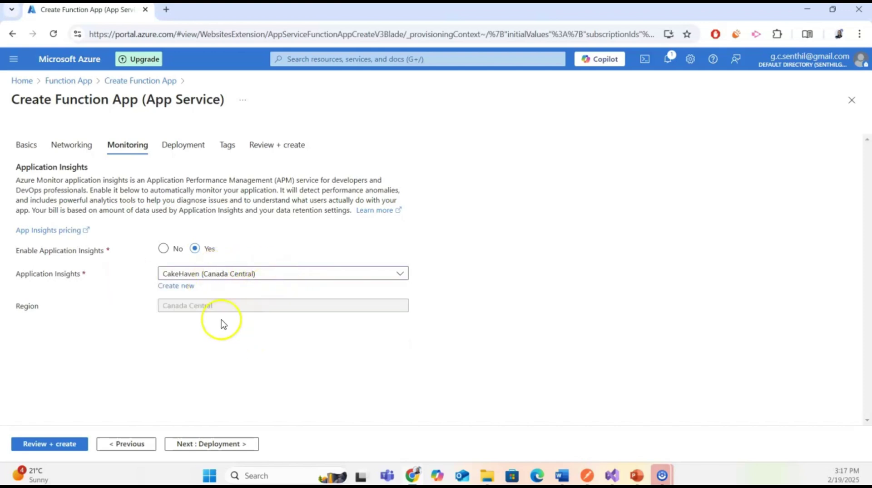
- Leave continuous deployment disabled and add the tag "environment" with the value "dev"
left_click(182, 445)
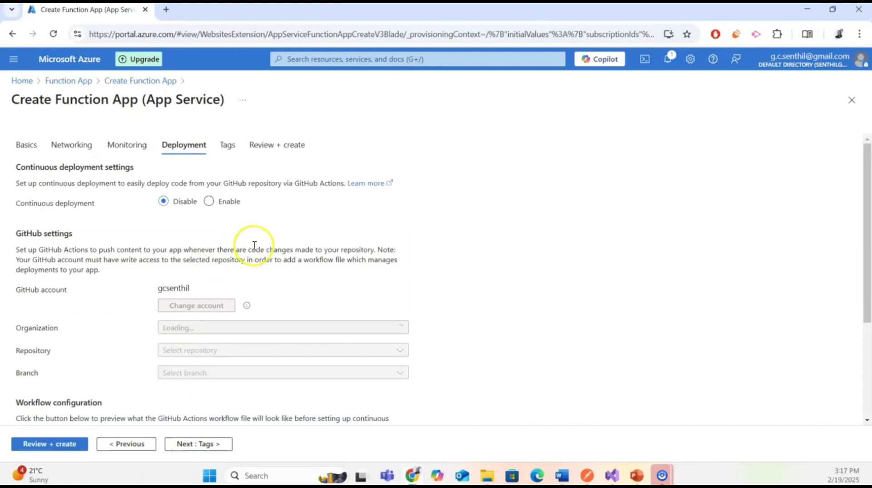
scroll(253, 246, "down", 2)
scroll(253, 246, "up", 2)
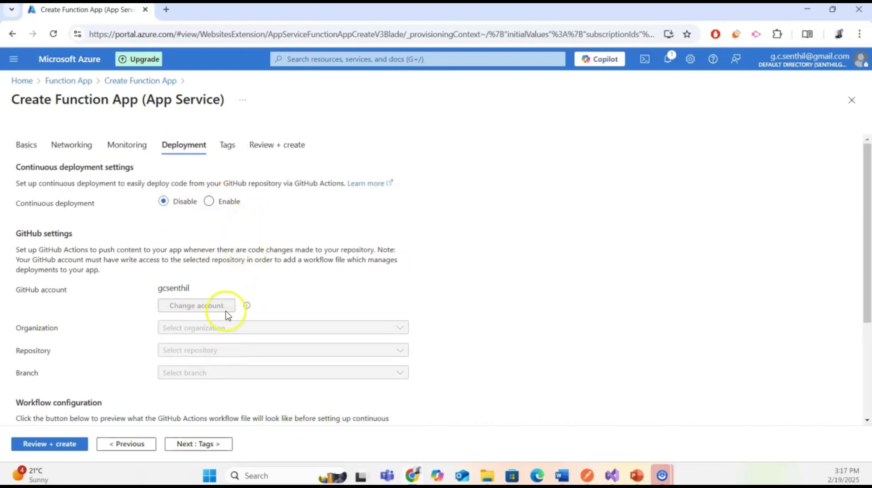
left_click(184, 445)
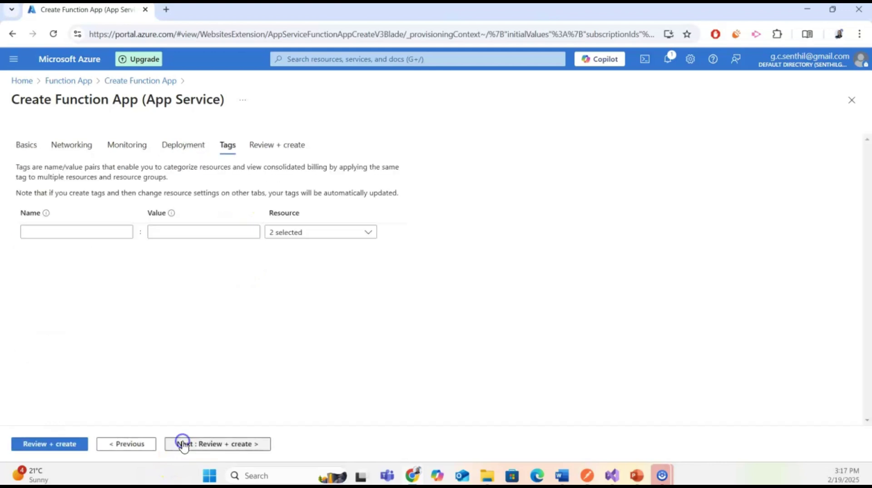
left_click(90, 234)
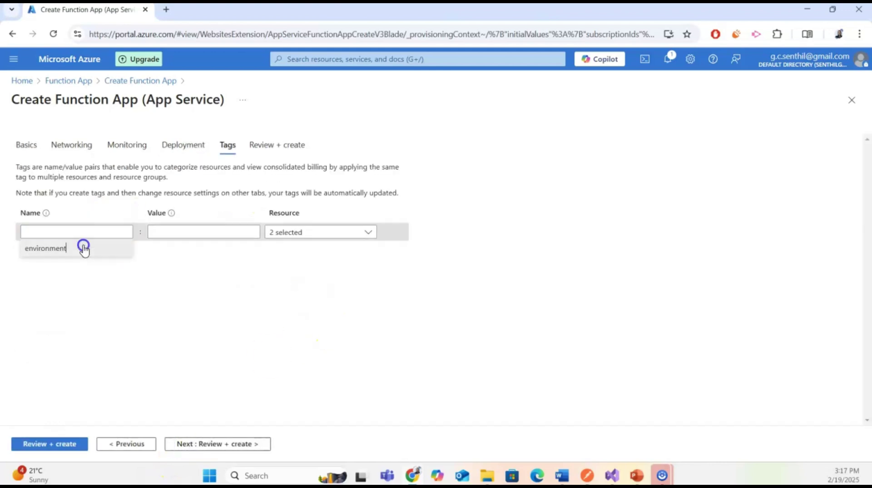
left_click(83, 248)
left_click(180, 231)
left_click(152, 252)
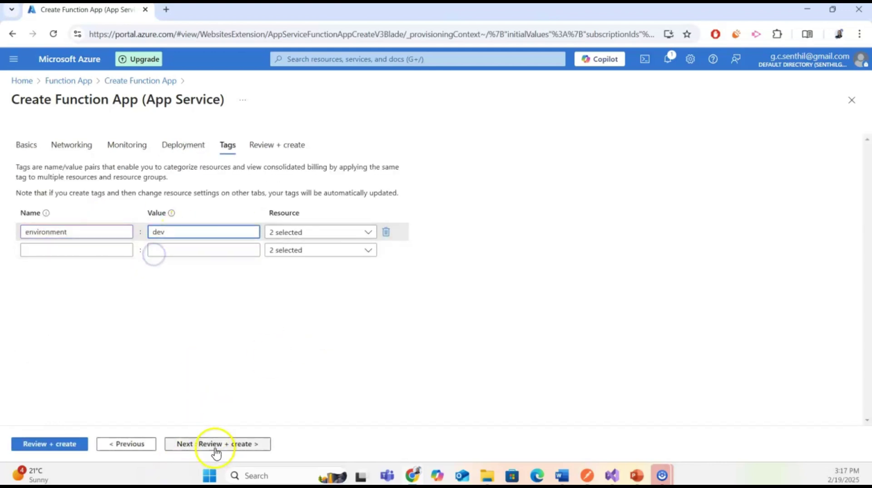
- Review the function app's configuration summary and check which subscriptions are available in the Basics settings
left_click(216, 449)
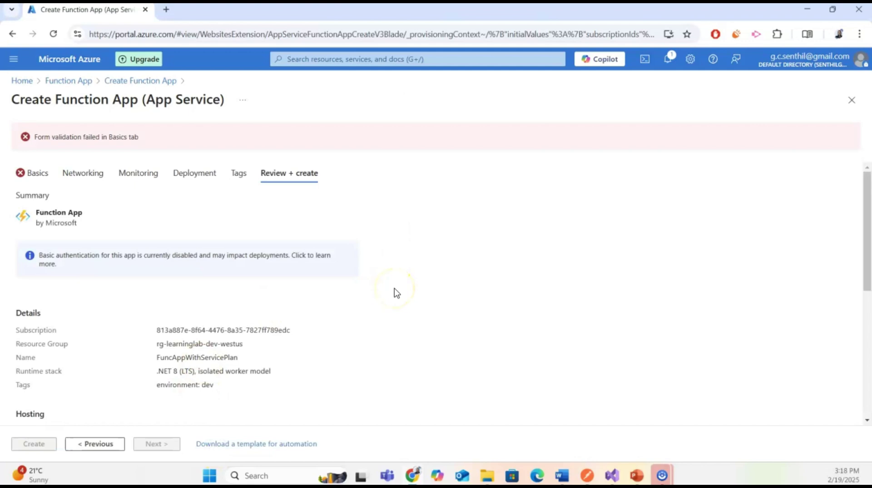
scroll(394, 288, "down", 4)
scroll(394, 288, "up", 4)
left_click(43, 173)
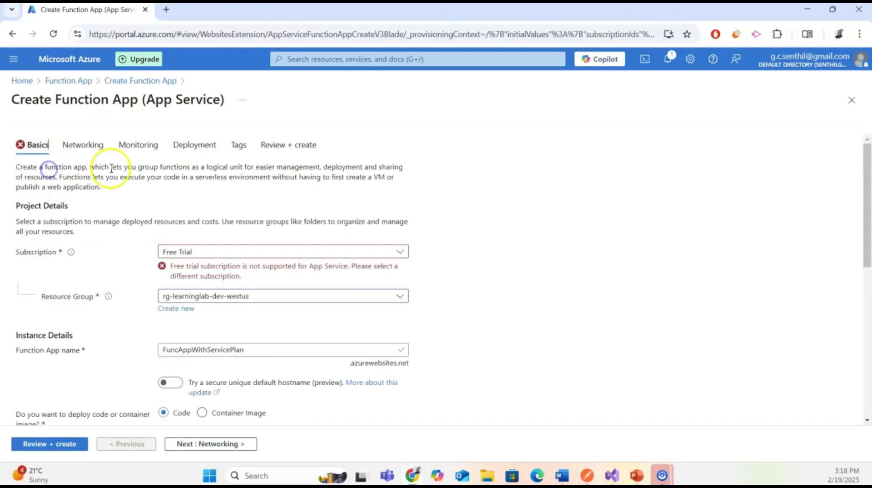
left_click(339, 254)
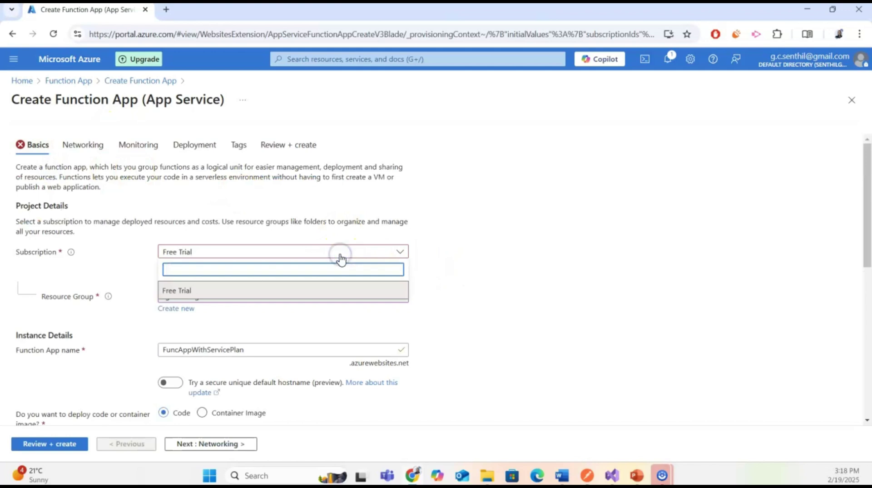
left_click(279, 255)
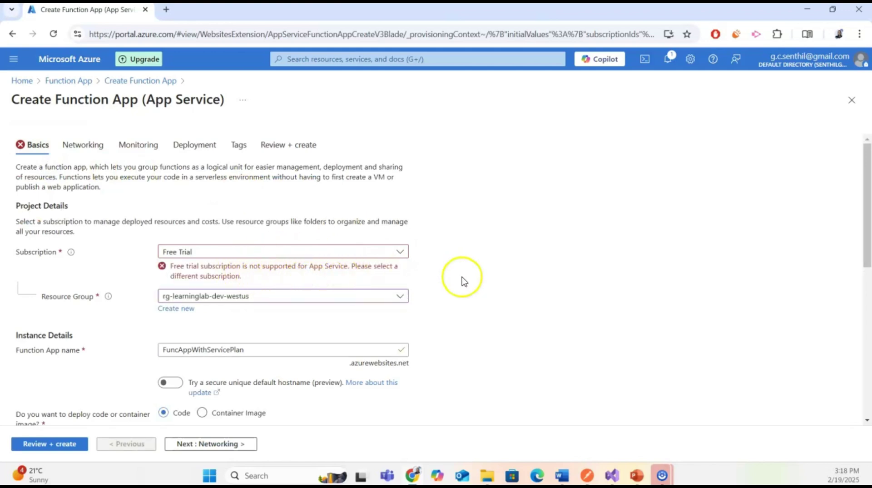
- Change the pricing plan of the new Windows plan to Basic B1
scroll(522, 279, "down", 2)
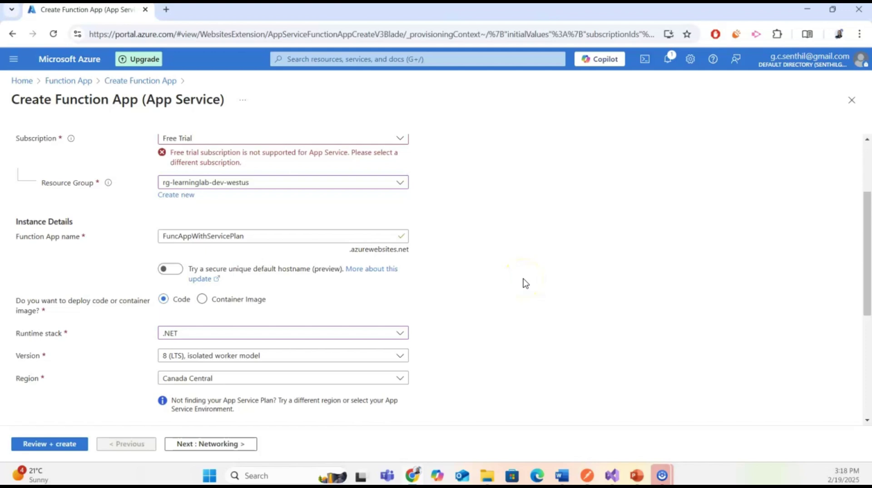
scroll(523, 279, "up", 2)
scroll(524, 282, "down", 1)
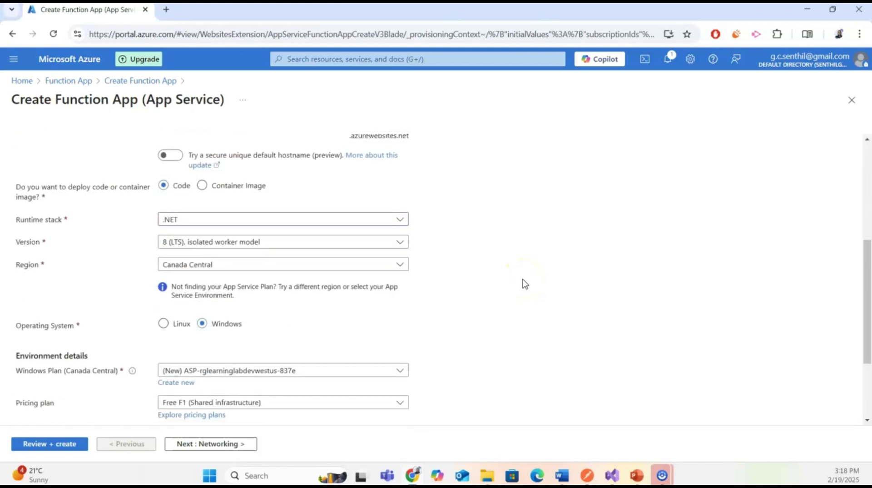
scroll(524, 283, "down", 3)
left_click(354, 280)
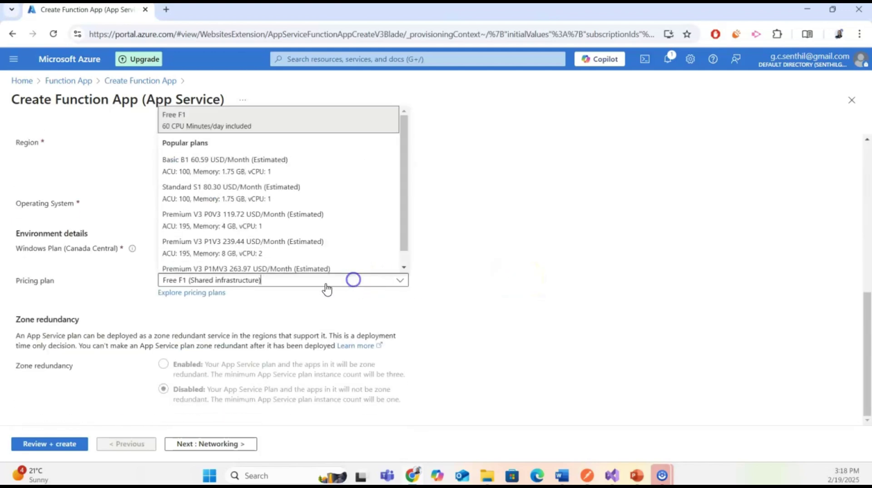
left_click(227, 172)
scroll(586, 254, "up", 5)
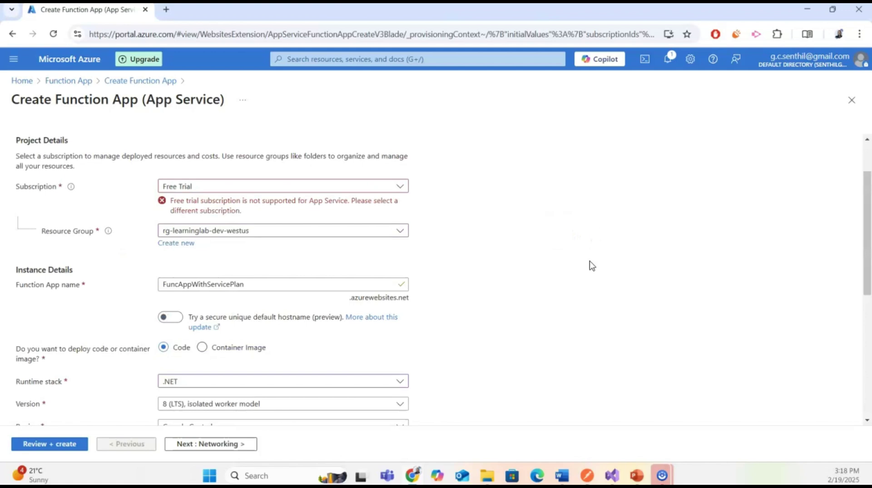
- Validate the function app configuration again and recheck the subscription choice in the project details
left_click(183, 443)
left_click(183, 443)
left_click(184, 442)
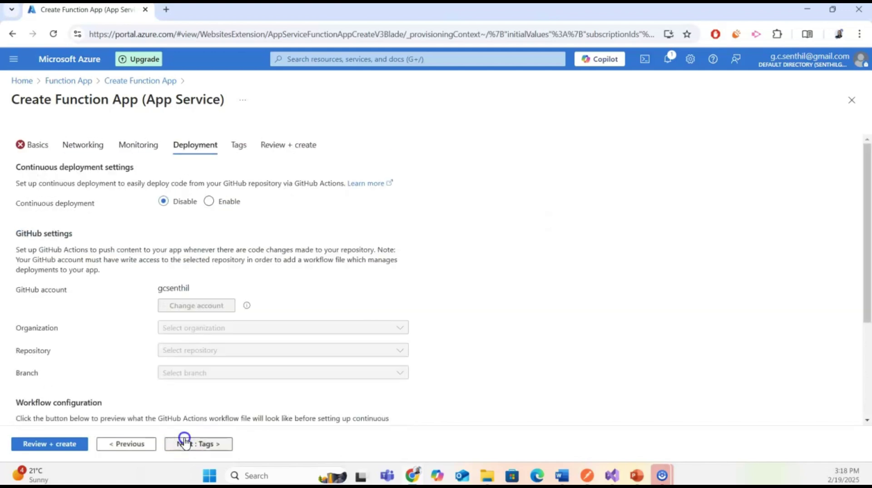
left_click(183, 441)
left_click(184, 441)
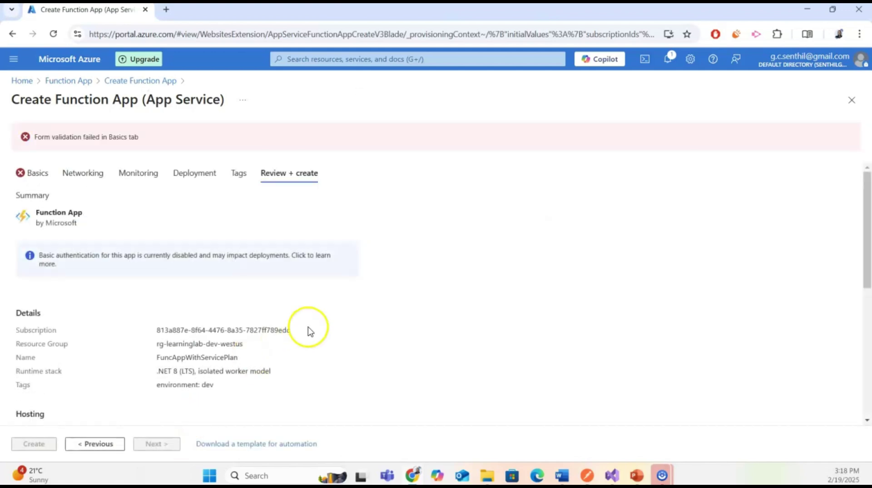
left_click(36, 173)
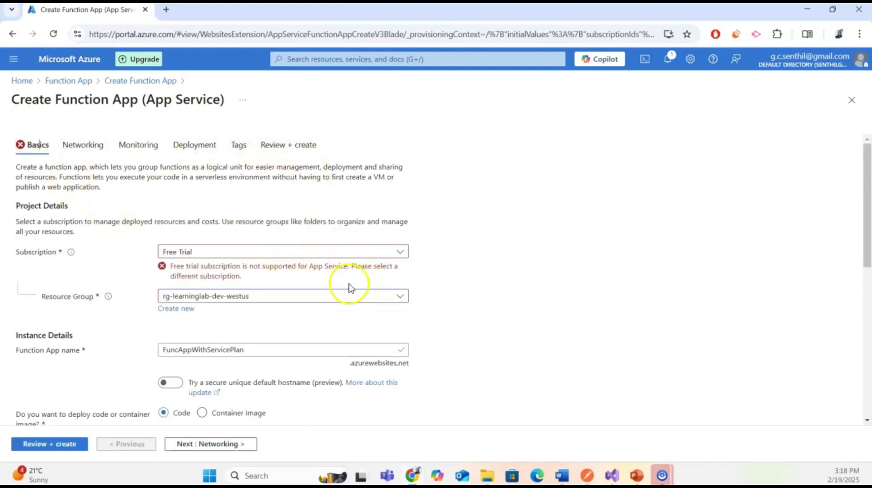
left_click(263, 252)
left_click(475, 239)
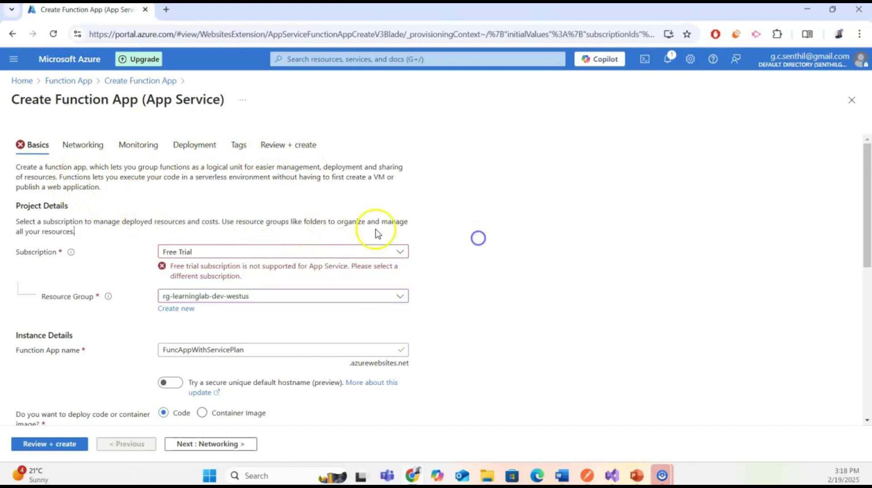
- Leave the new Function App form and discard its unsaved edits to return to the Function App list
scroll(191, 245, "down", 1)
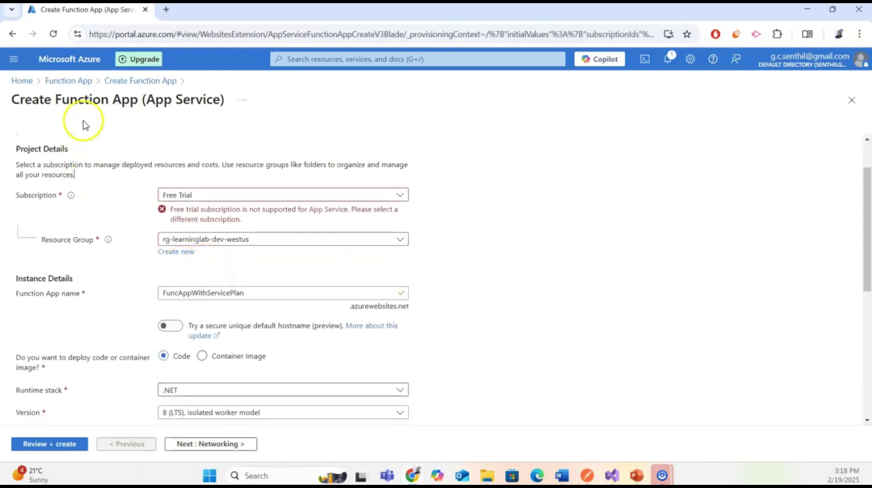
left_click(69, 83)
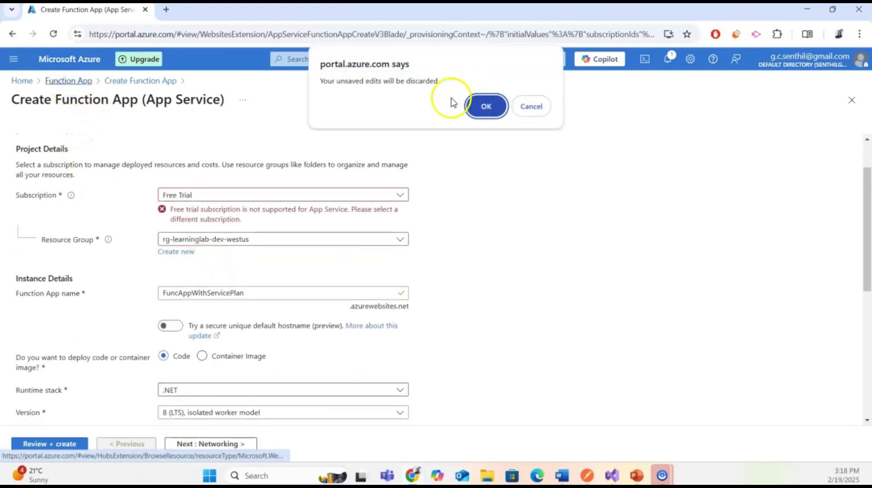
left_click(487, 107)
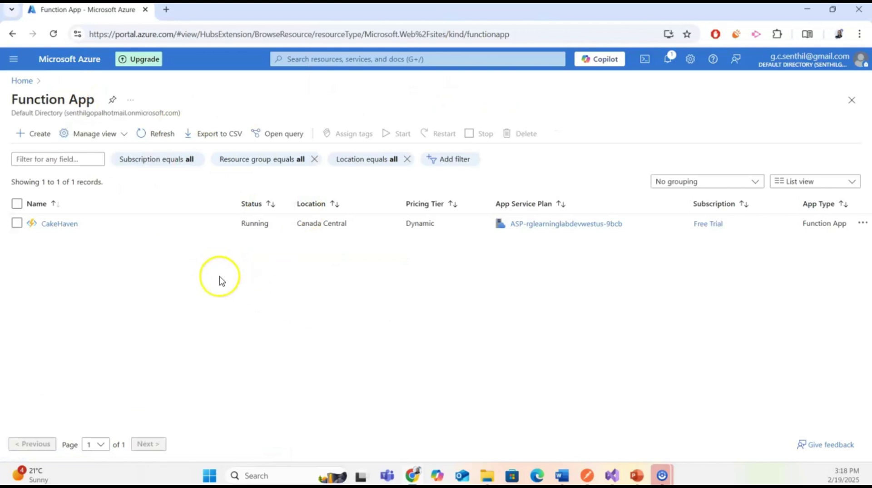
- Open the CakeHaven function app's App Service plan and check whether its Scale out and Scale up options are available
left_click(60, 223)
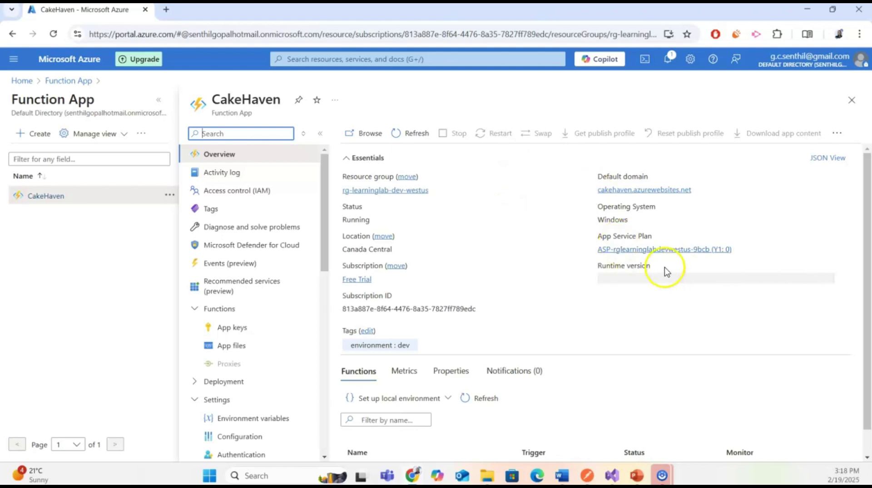
left_click(654, 249)
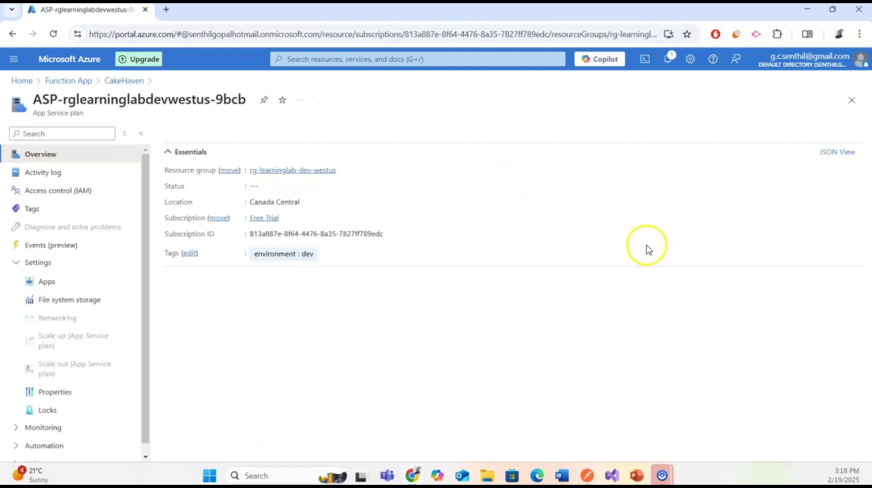
scroll(41, 305, "down", 1)
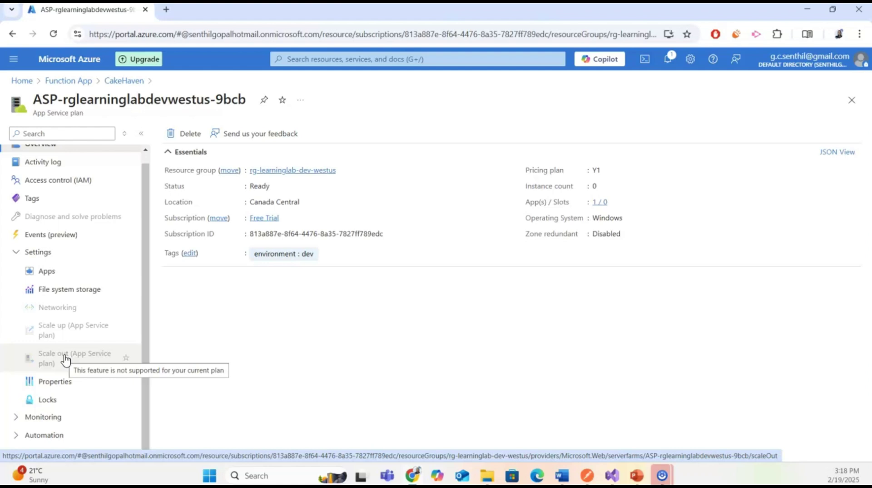
left_click(462, 380)
left_click(72, 359)
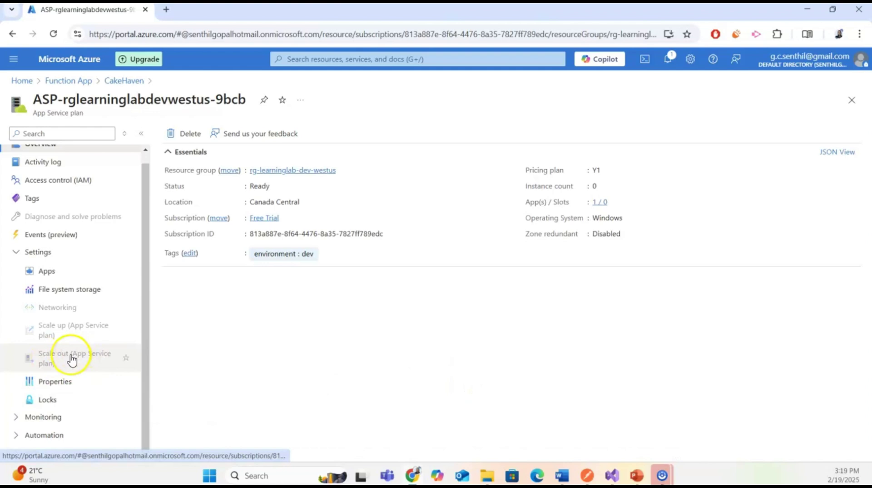
left_click(75, 336)
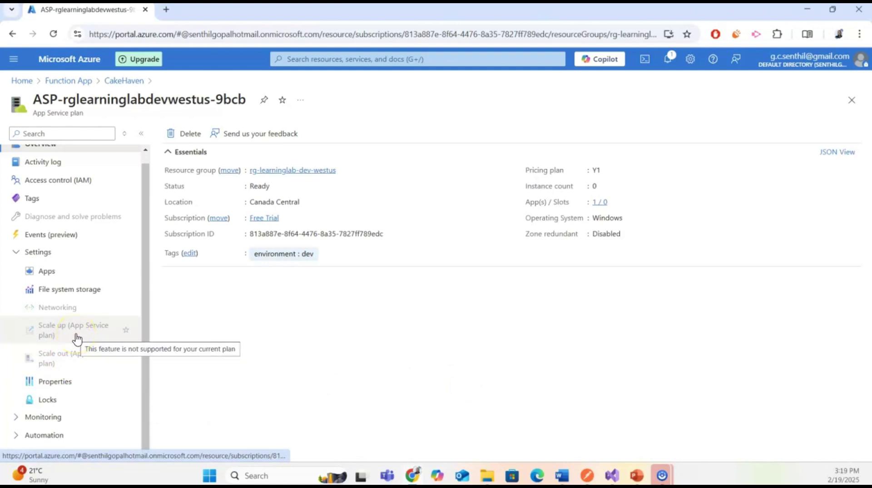